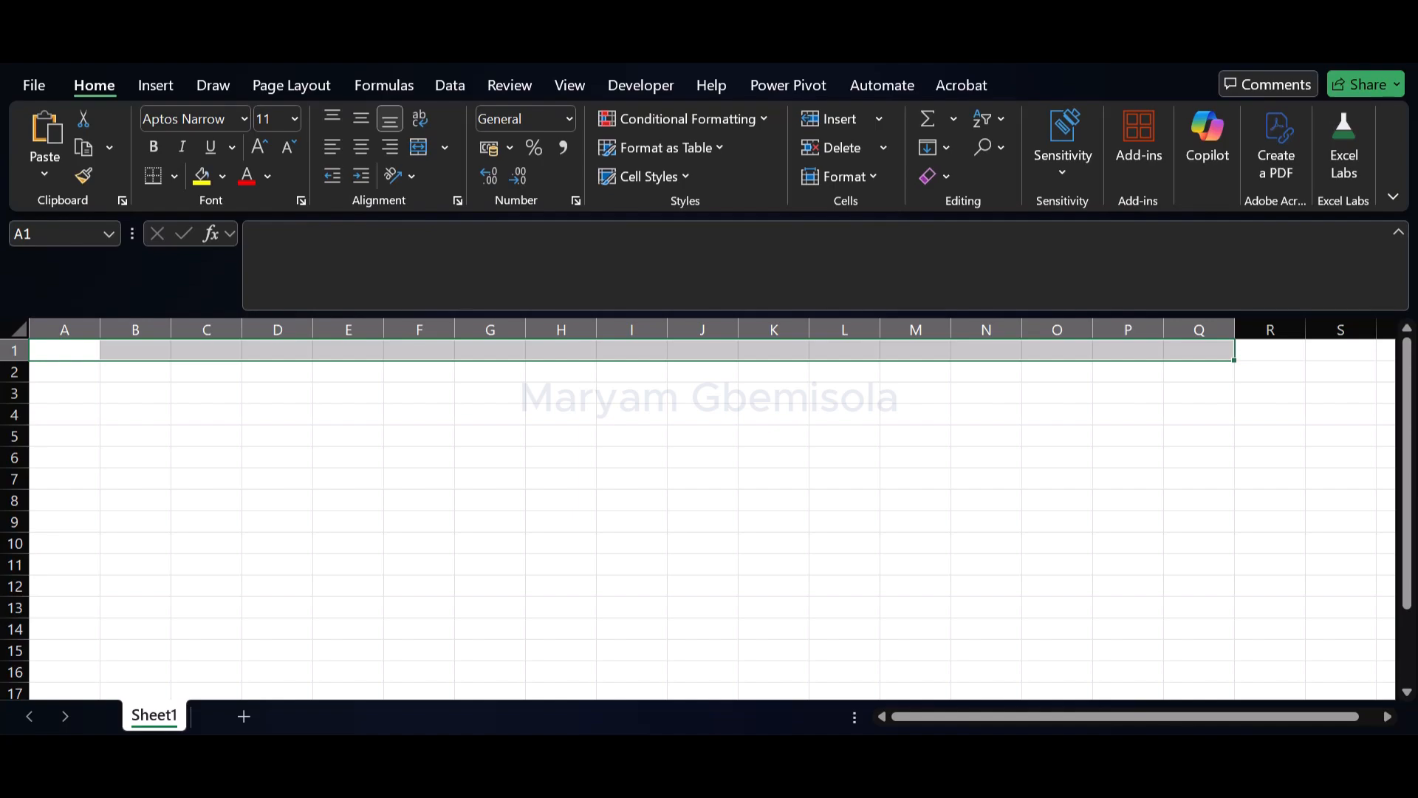
Paste the copied header row into A1:Q1 and widen columns A, B and H to fit their headings
{"action": "type", "text": "Opportunity Name\tDescription/Link\tPriority\tDate Found\tClosing Date\tDate Applied\tStatus\tNext Steps/Notes\tOutcome\t\tData Tech BI"}
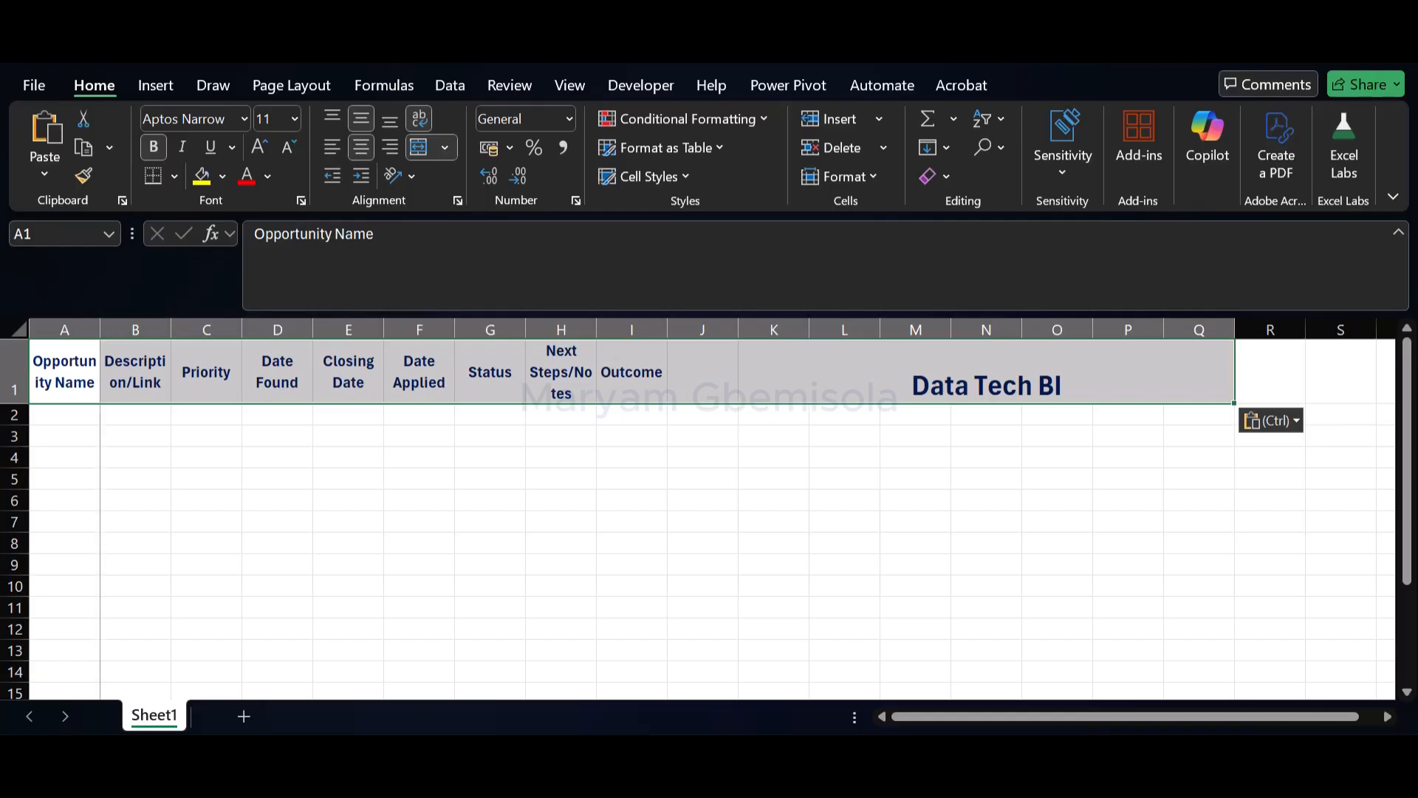
{"action": "left_click_drag", "start_coordinate": [101, 330], "coordinate": [108, 329]}
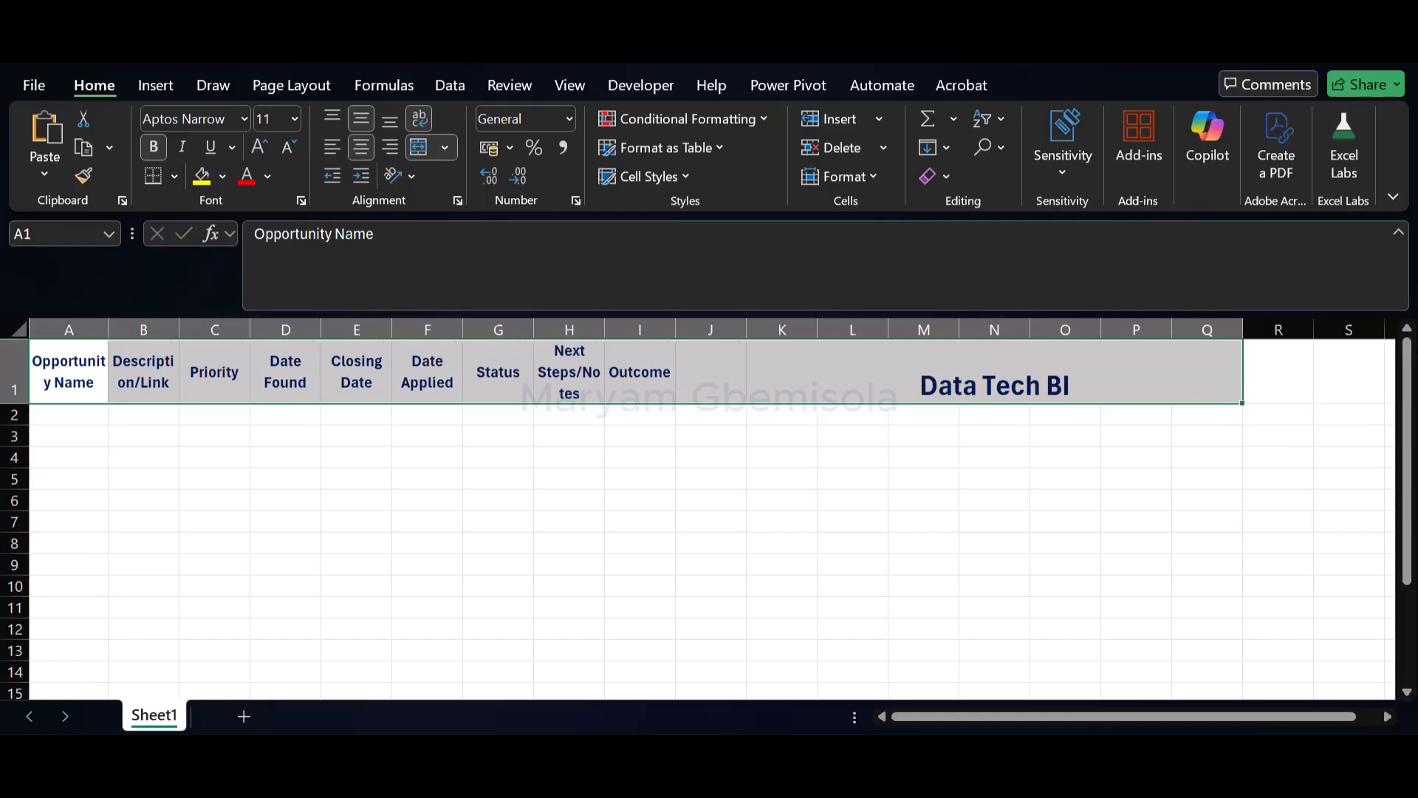
{"action": "left_click_drag", "start_coordinate": [605, 329], "coordinate": [634, 330]}
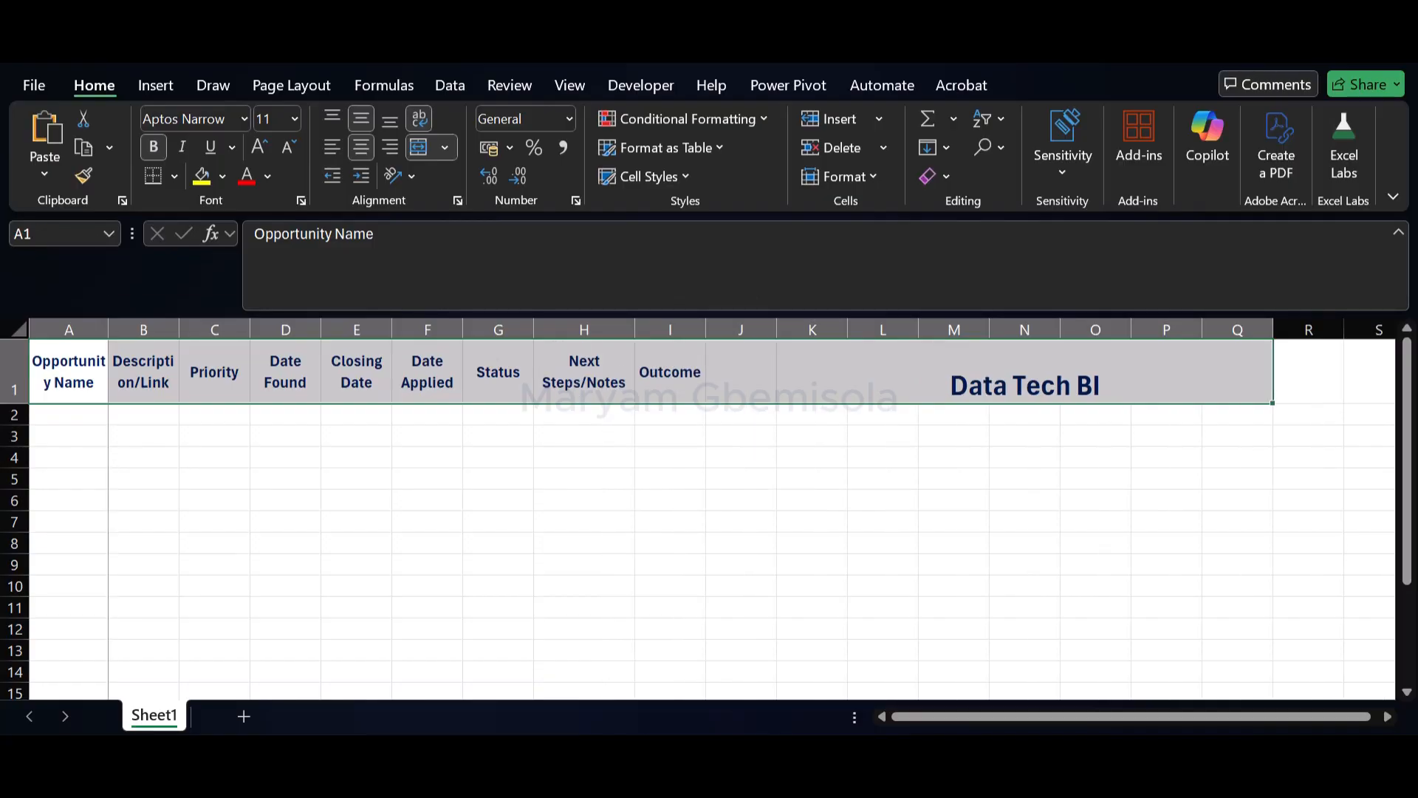
{"action": "left_click_drag", "start_coordinate": [107, 330], "coordinate": [214, 330]}
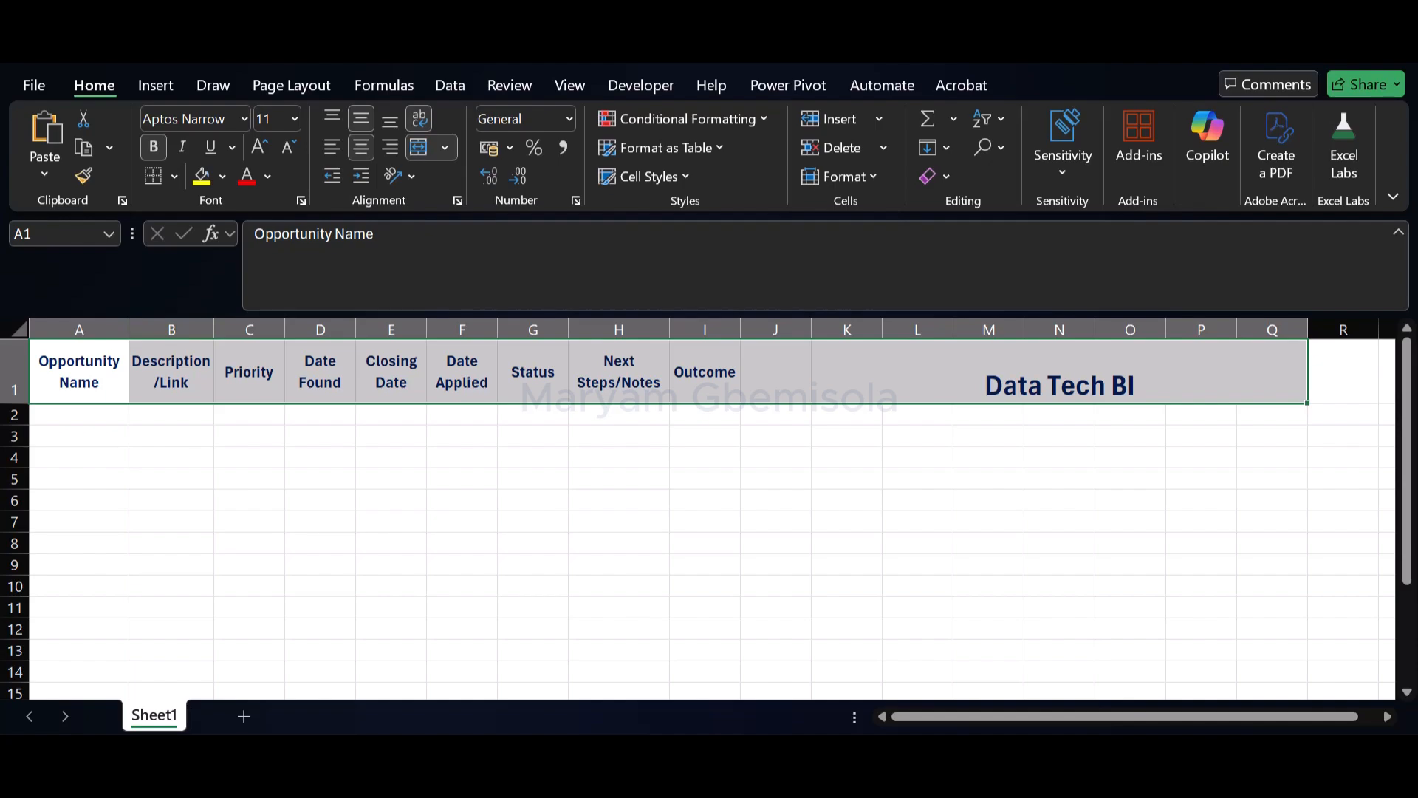
Start a data validation rule of type List for the Priority cells from C2 down to the end of the column
{"action": "left_click", "coordinate": [249, 414]}
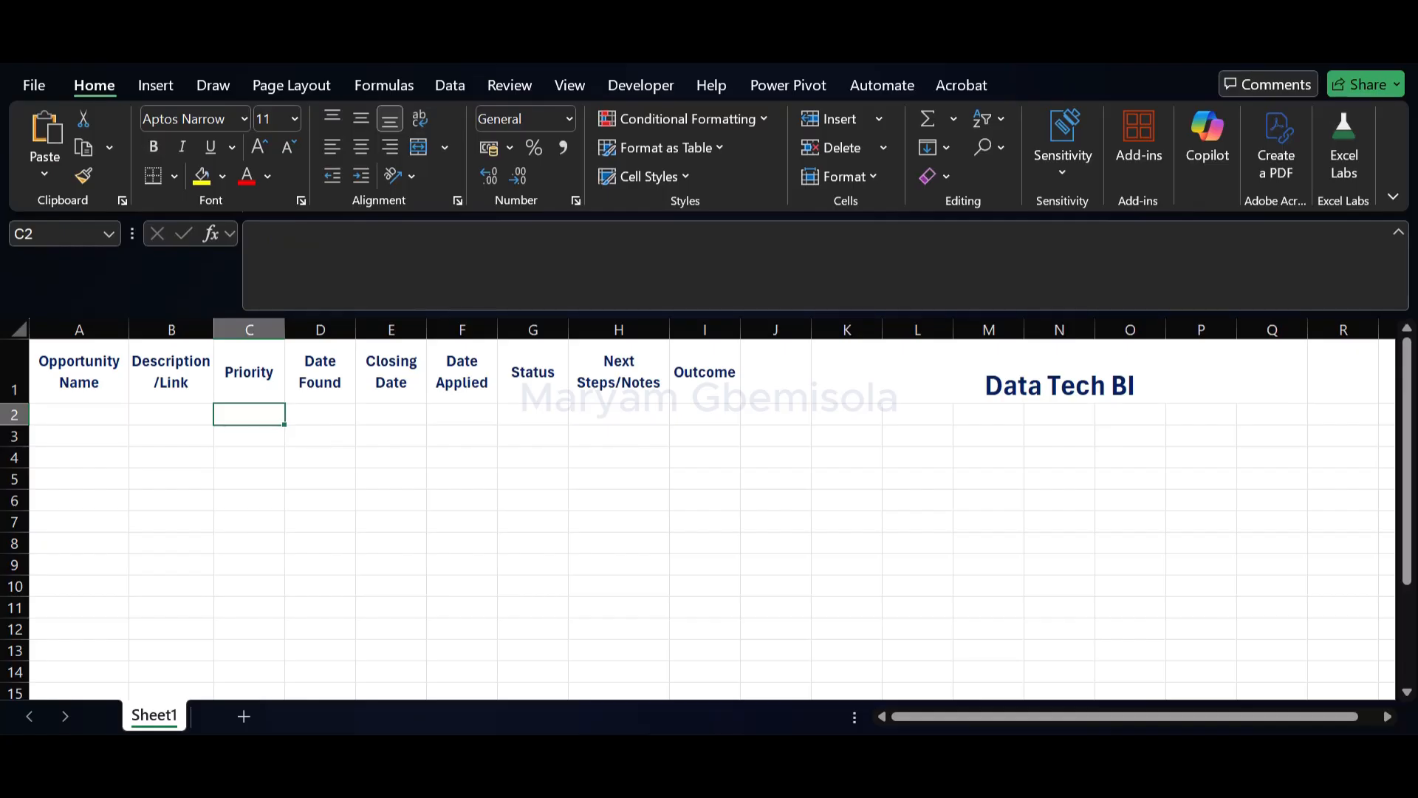
{"action": "key", "text": "ctrl+shift+Down"}
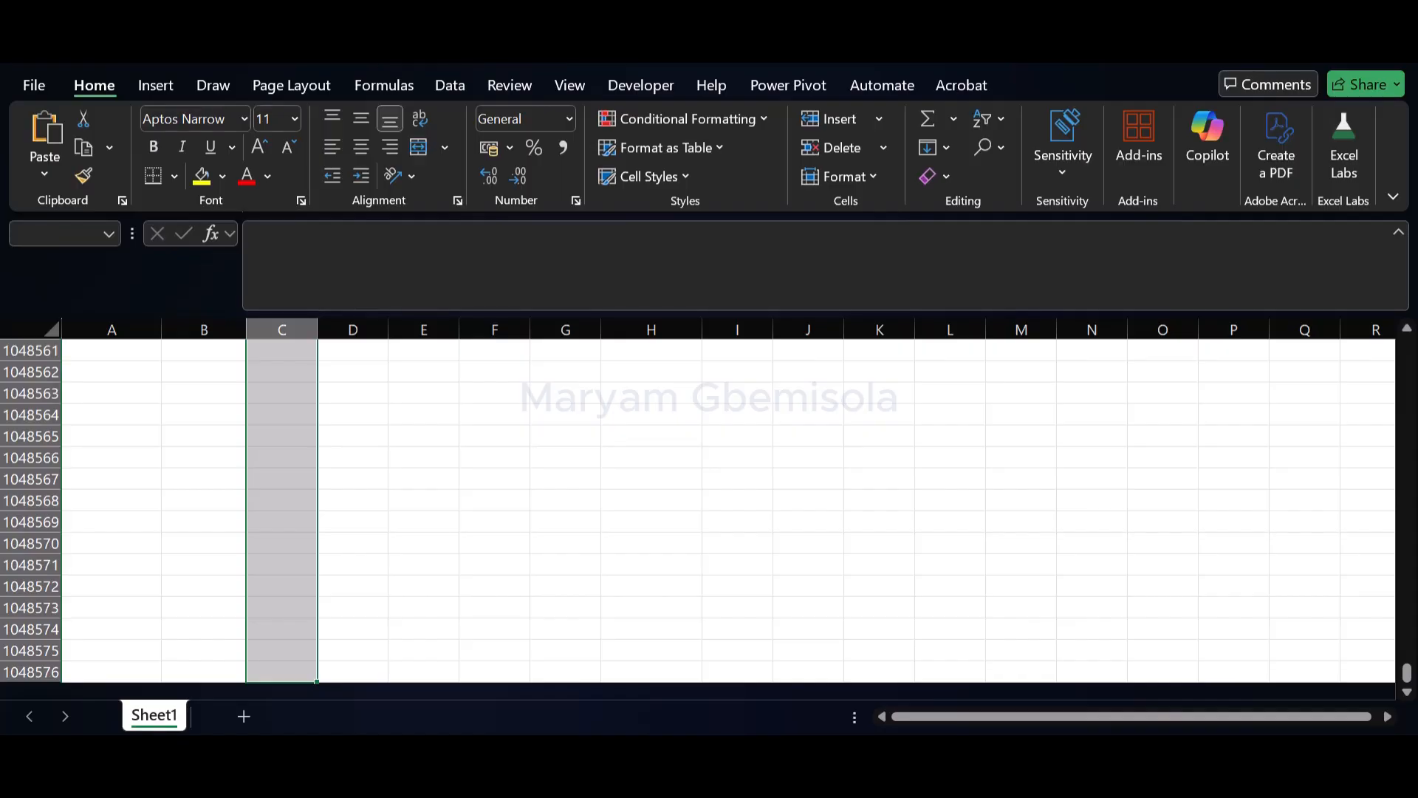
{"action": "left_click", "coordinate": [450, 85]}
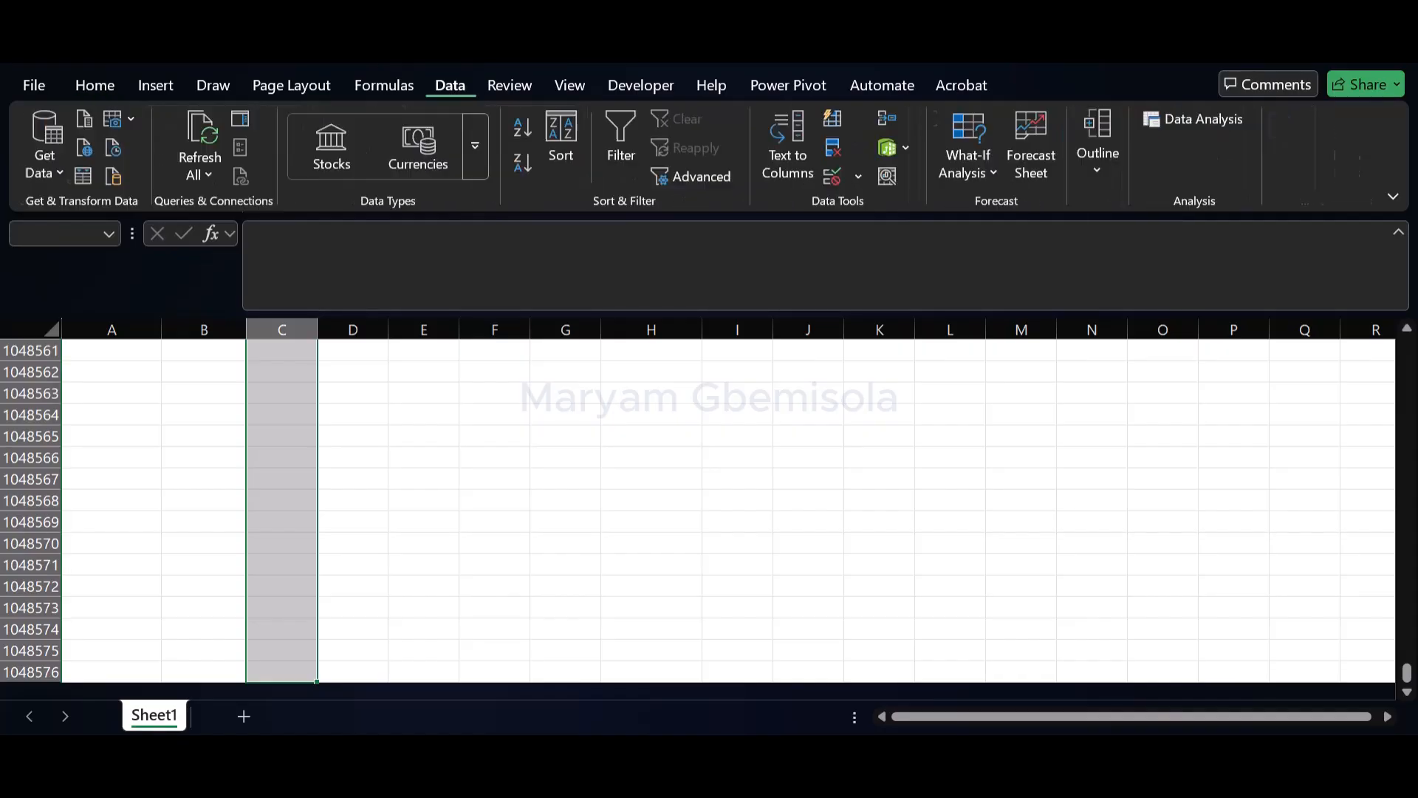
{"action": "left_click", "coordinate": [858, 176]}
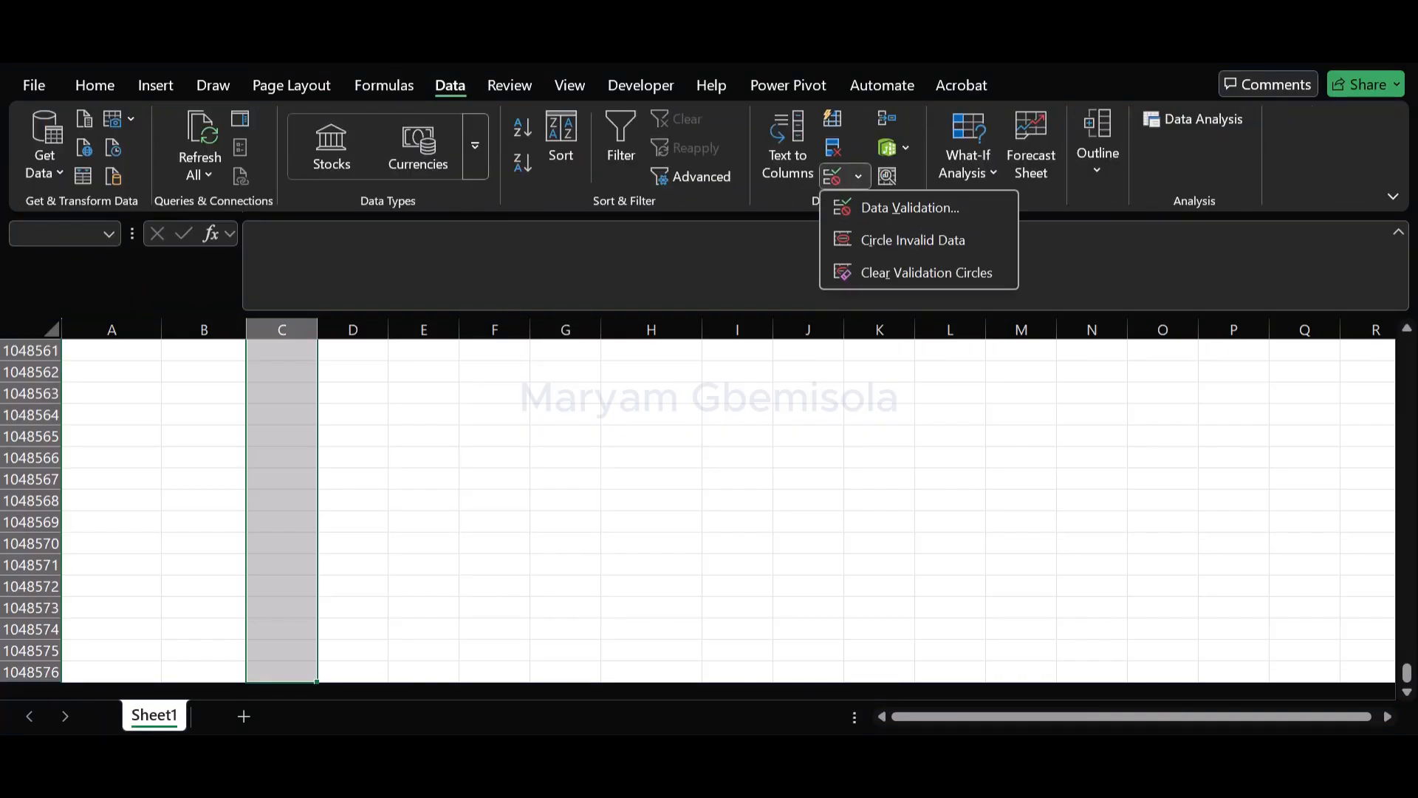
{"action": "left_click", "coordinate": [910, 208]}
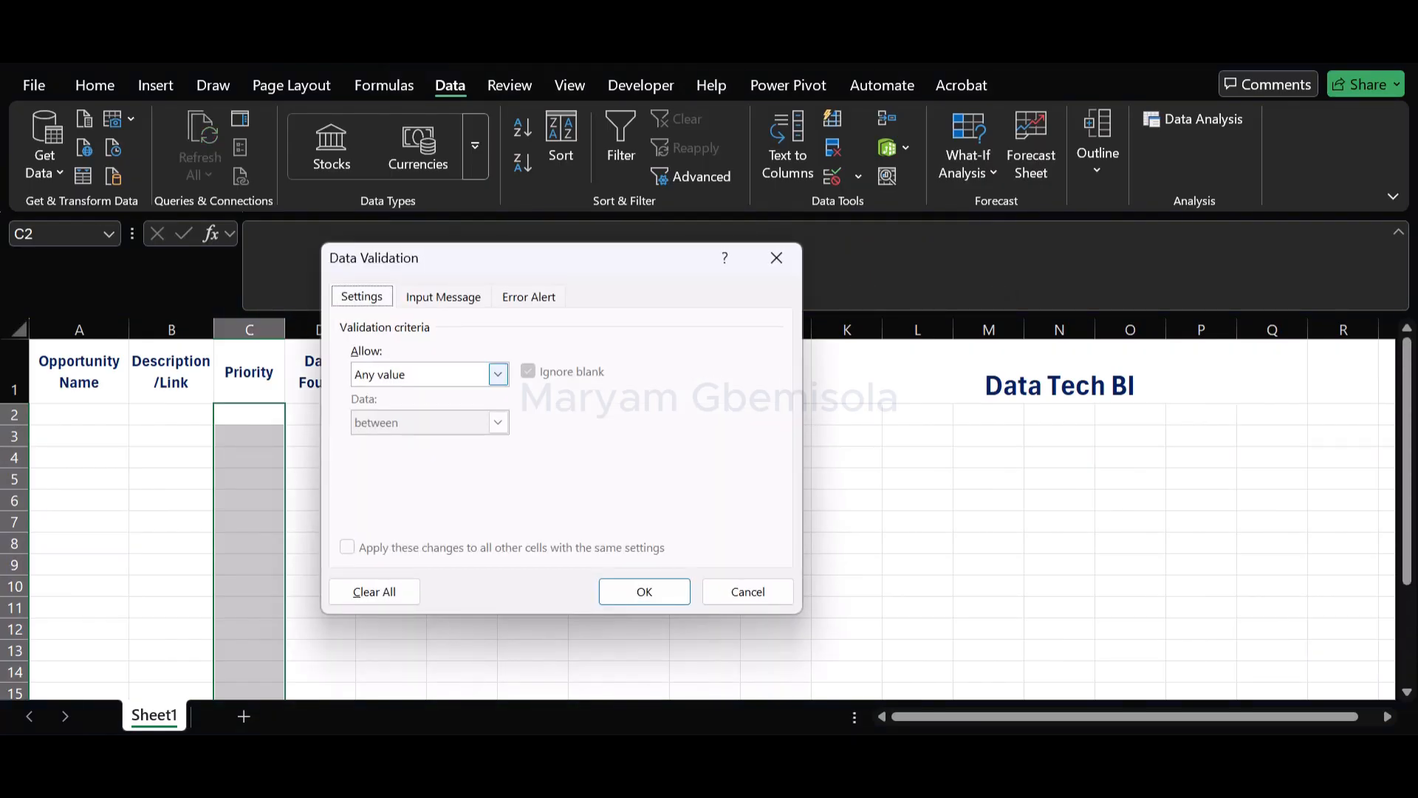
{"action": "left_click", "coordinate": [498, 374]}
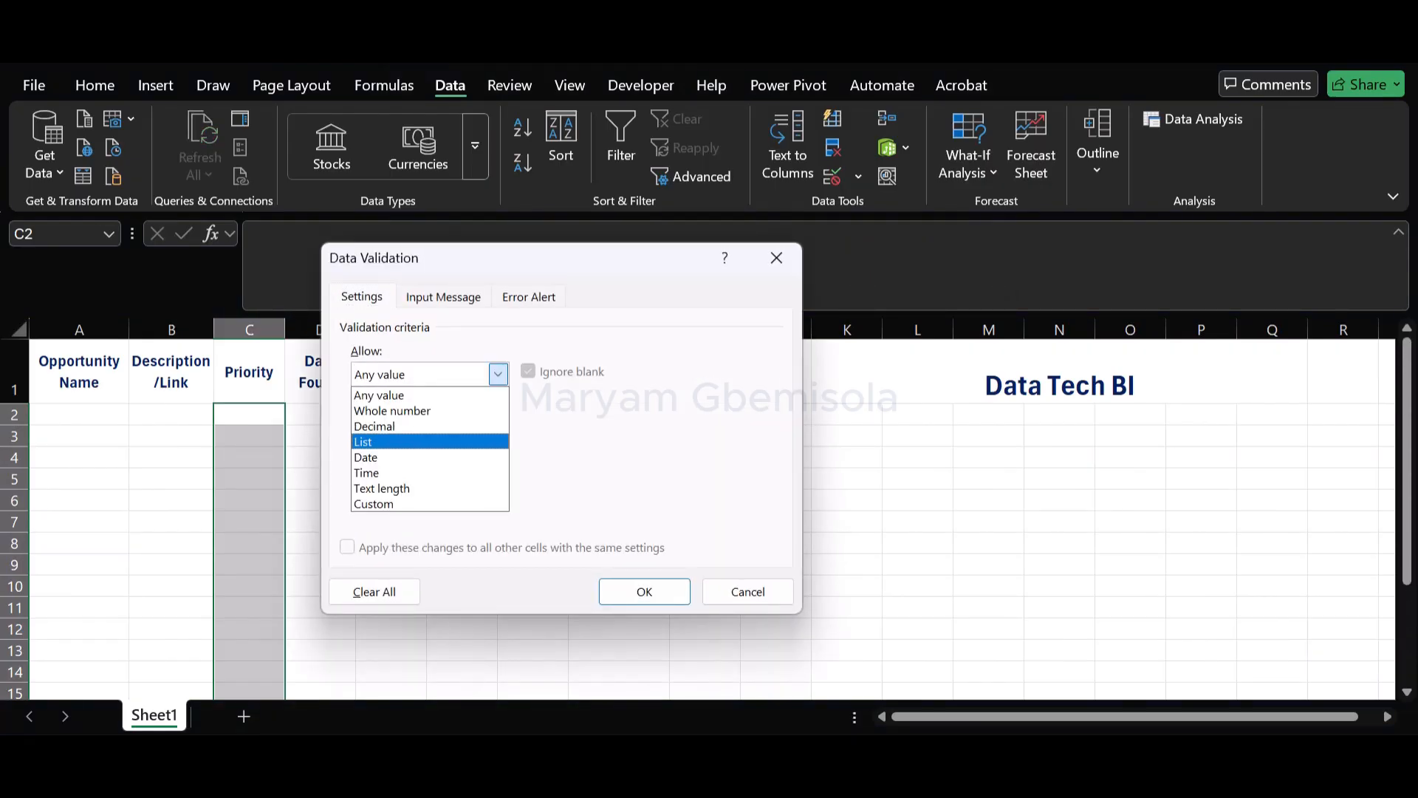
{"action": "left_click", "coordinate": [413, 442]}
{"action": "left_click", "coordinate": [648, 469]}
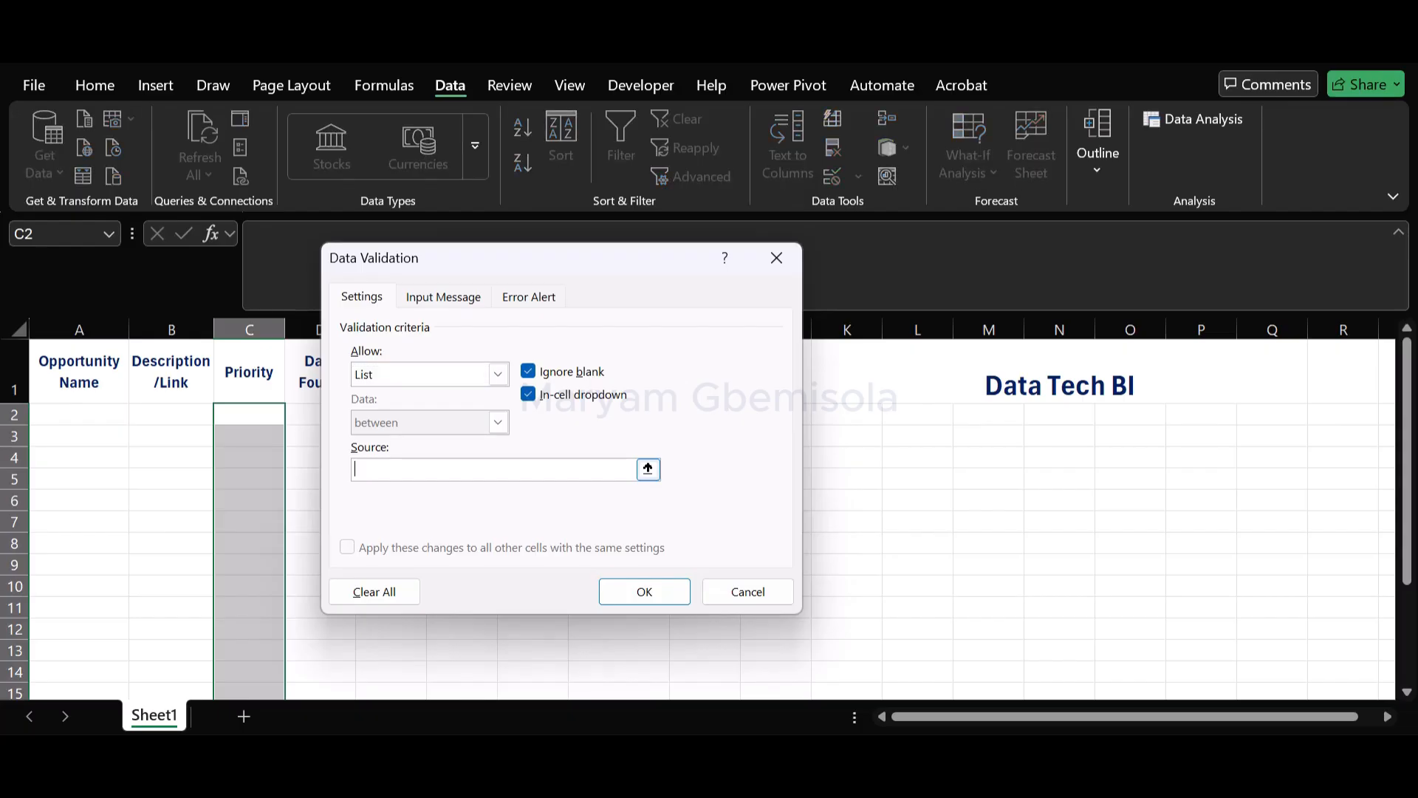
Set the Priority list source to High, Excited, Important, apply the rule and open the dropdown in C2 to check it
{"action": "type", "text": "Hihg"}
{"action": "key", "text": "BackSpace"}
{"action": "type", "text": "gh, Excited,"}
{"action": "type", "text": "Important"}
{"action": "left_click", "coordinate": [644, 591]}
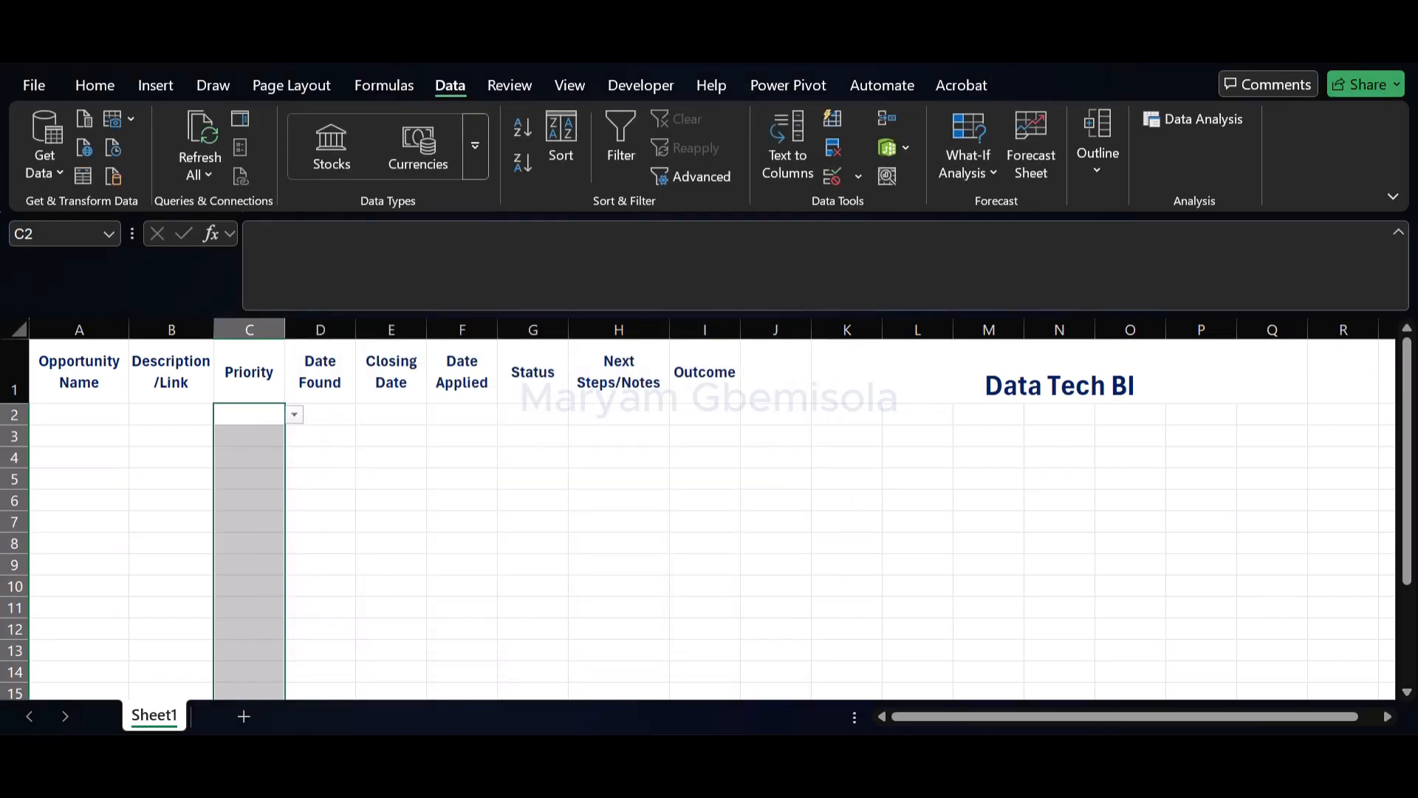
{"action": "left_click", "coordinate": [294, 414]}
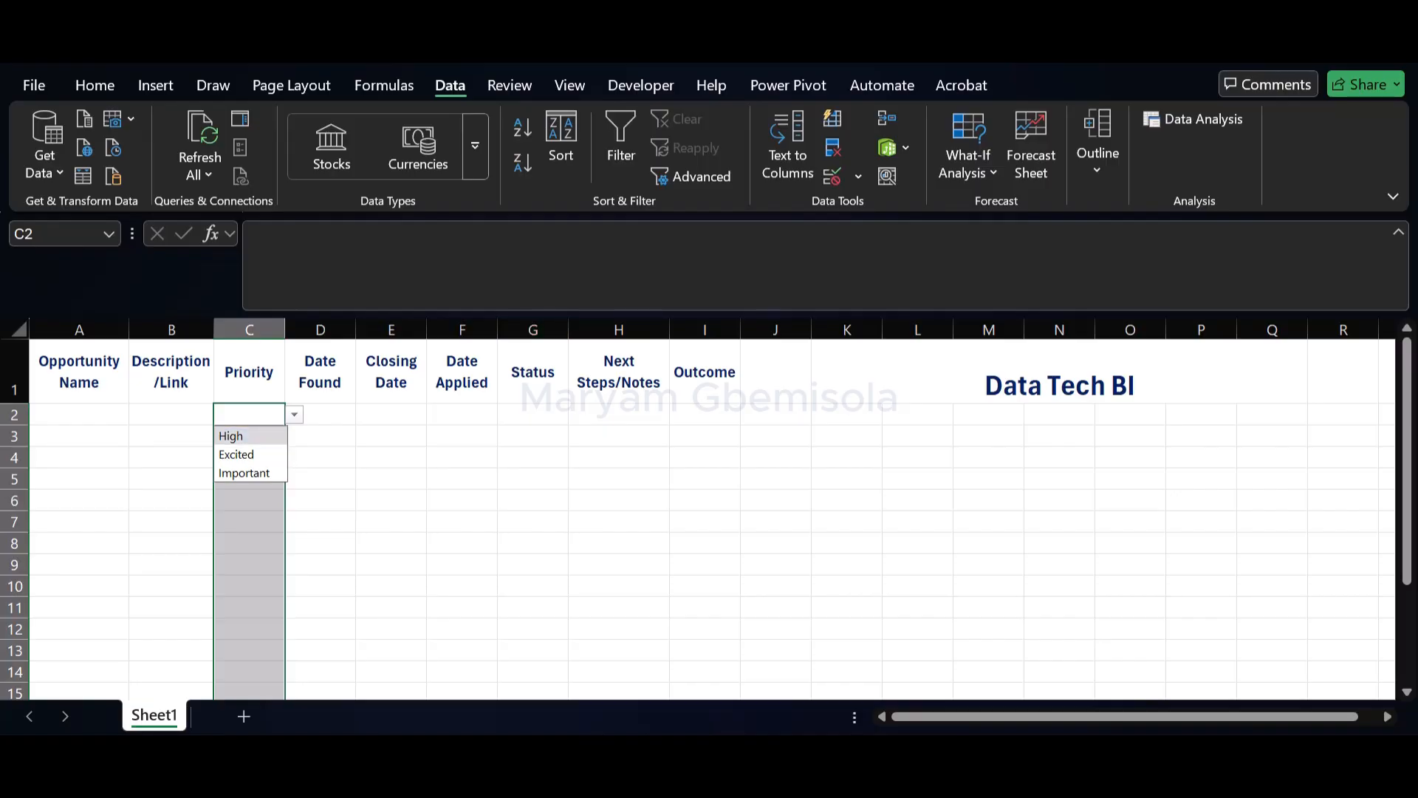
Start a data validation rule of type List for the Status cells from G2 down to the end of the column
{"action": "left_click", "coordinate": [533, 414]}
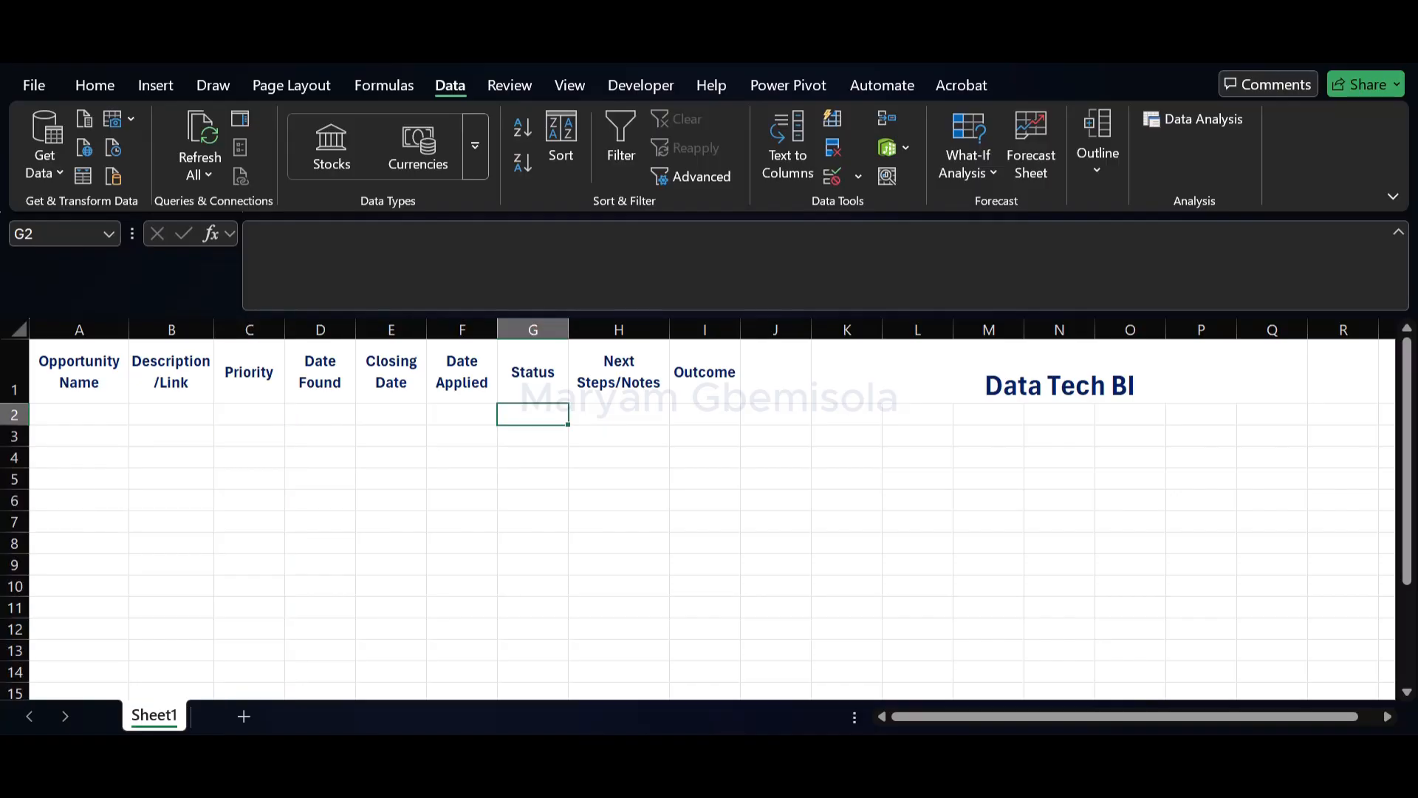
{"action": "key", "text": "shift+Home"}
{"action": "left_click", "coordinate": [533, 414]}
{"action": "key", "text": "ctrl+shift+Down"}
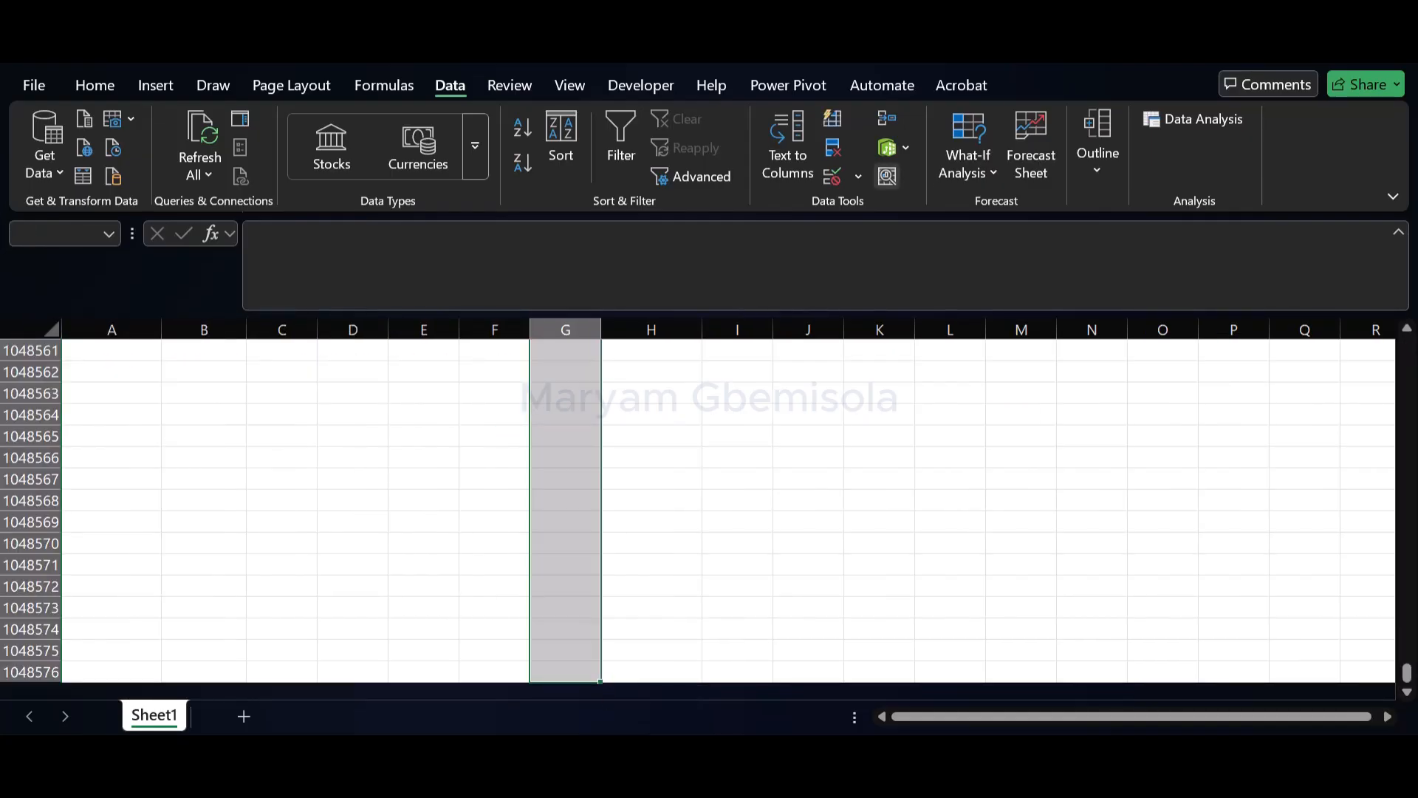
{"action": "left_click", "coordinate": [858, 176]}
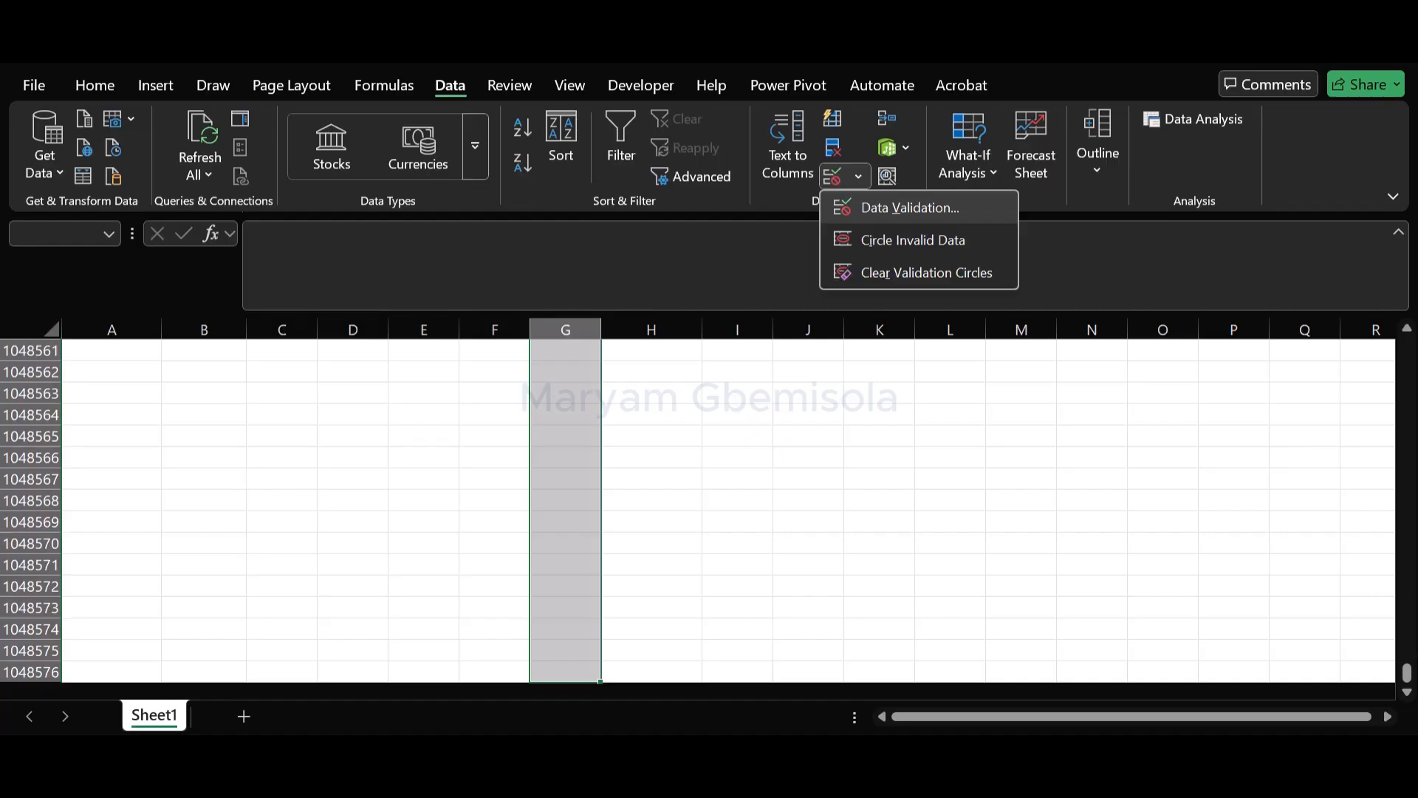
{"action": "left_click", "coordinate": [910, 208]}
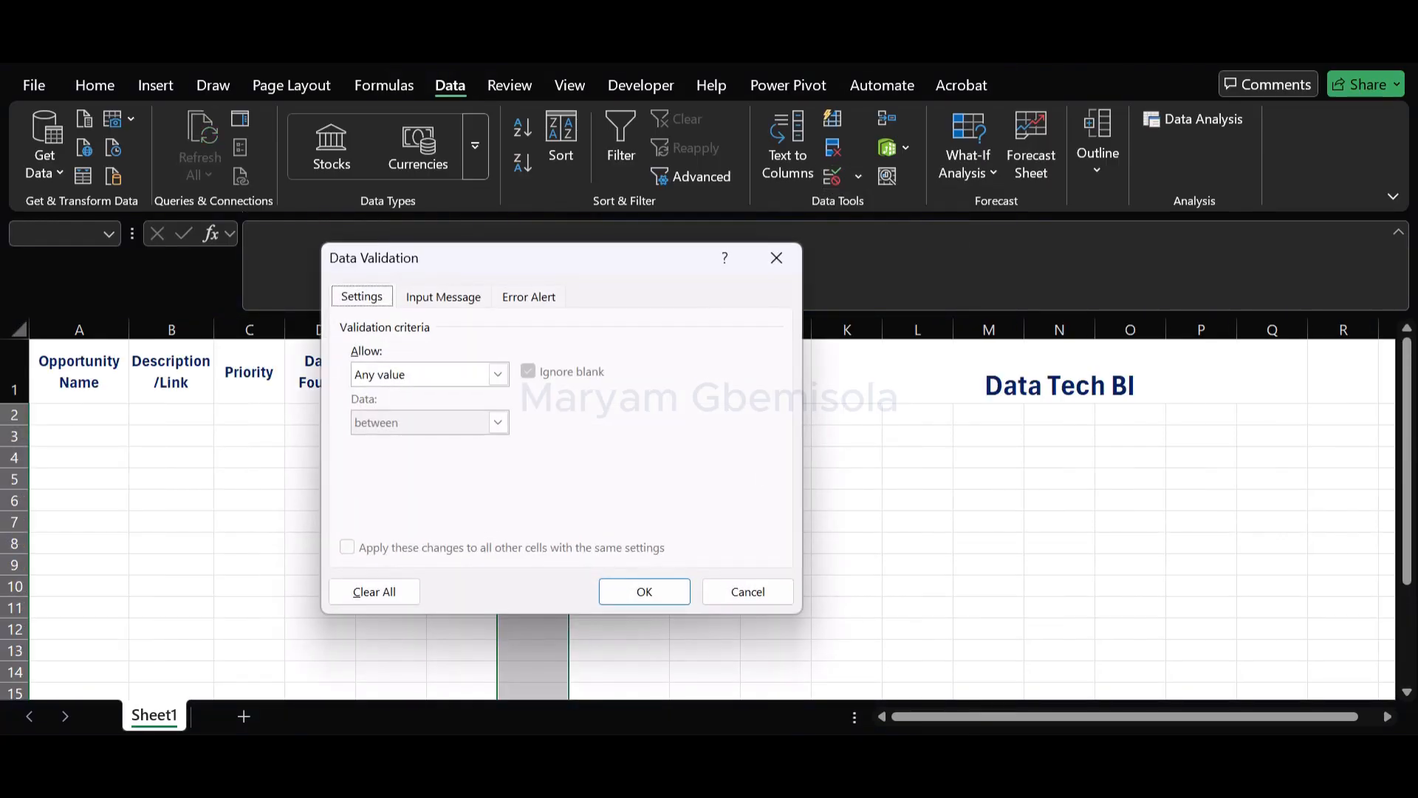
{"action": "left_click", "coordinate": [497, 374]}
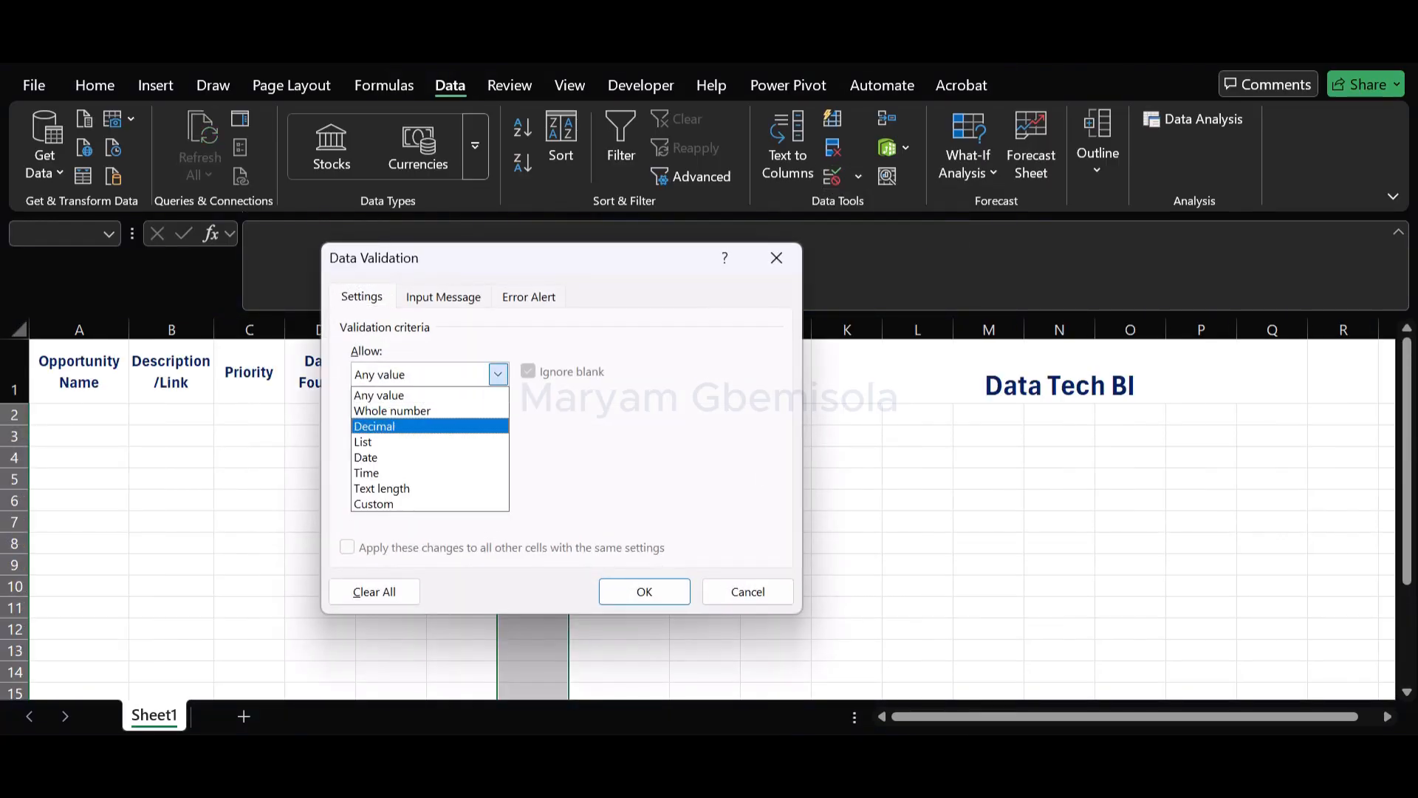
{"action": "left_click", "coordinate": [384, 442]}
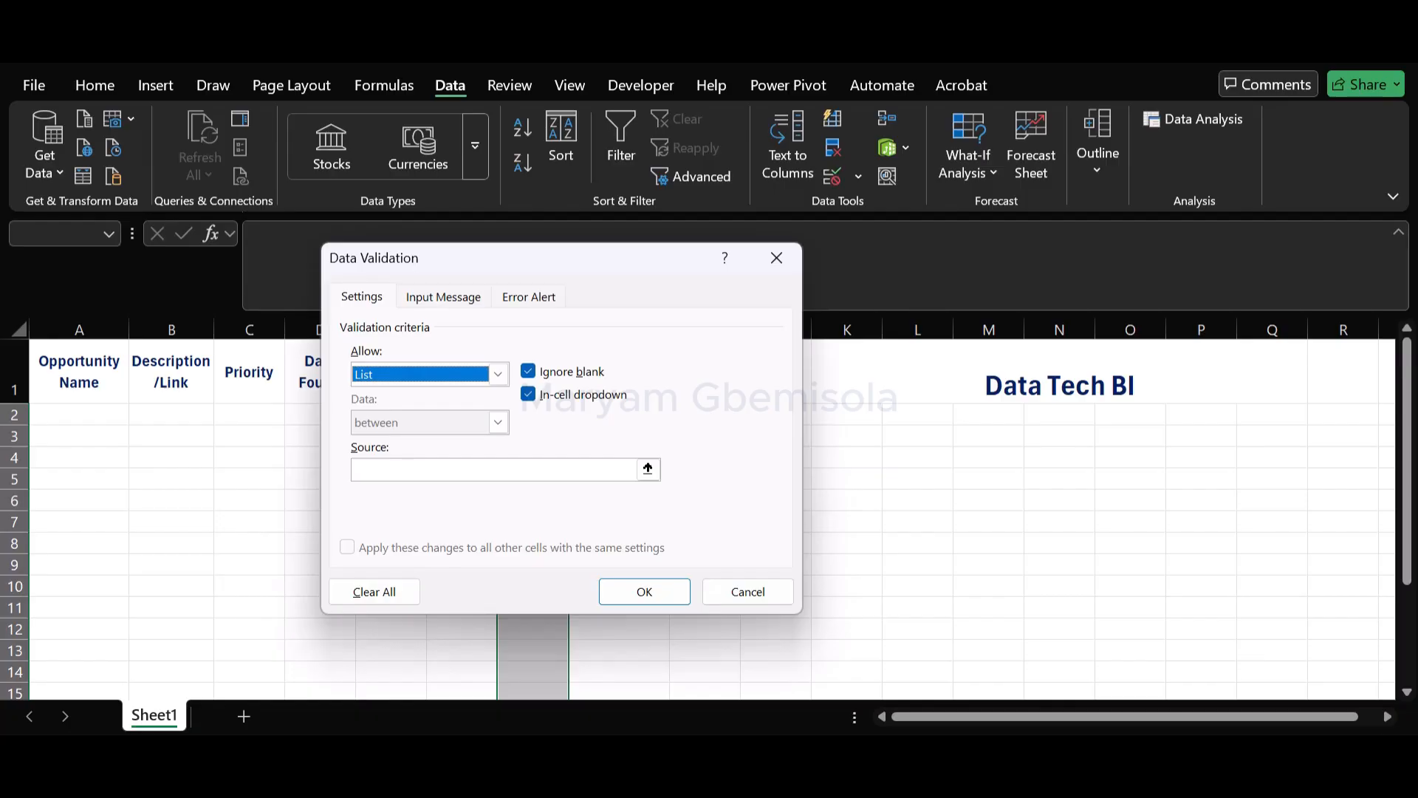
{"action": "left_click", "coordinate": [498, 374]}
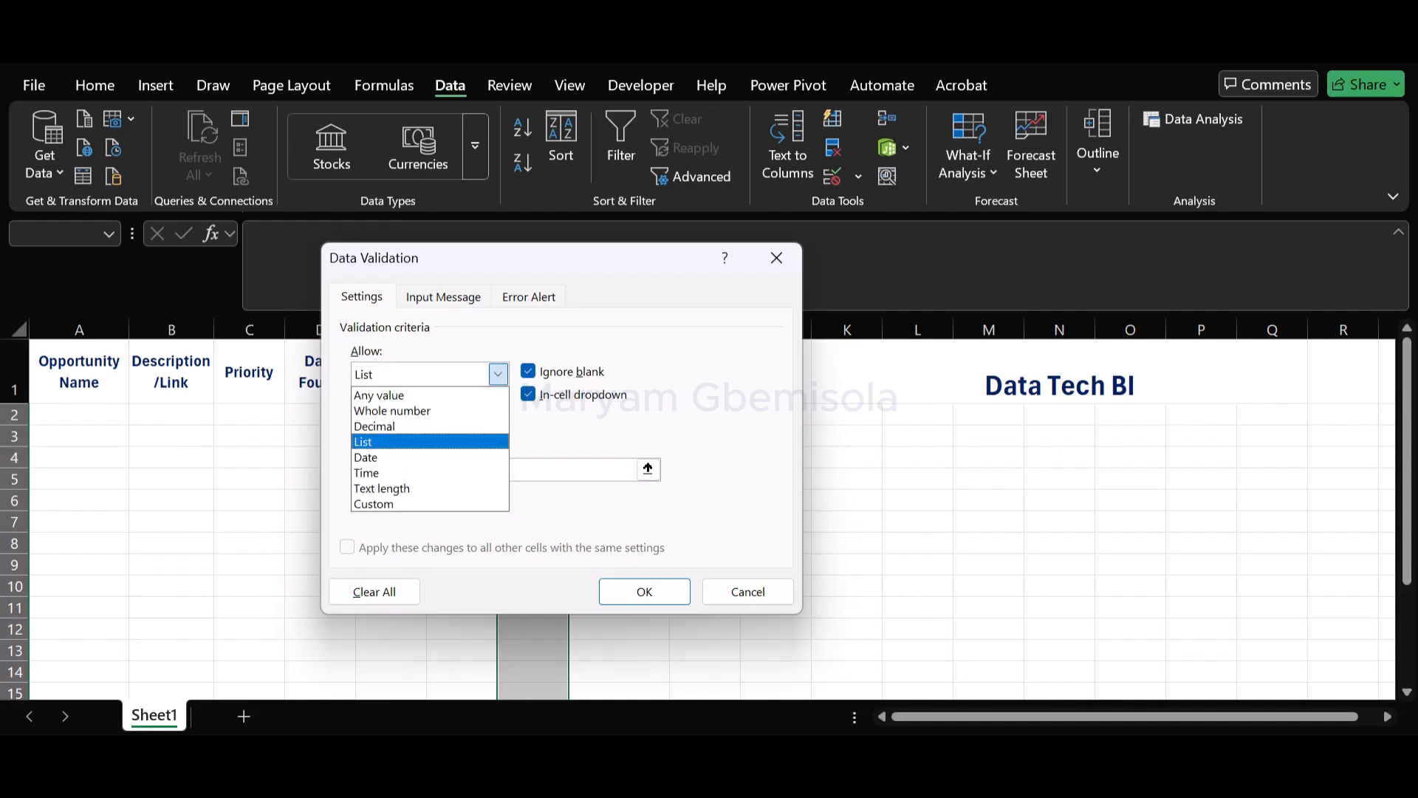
{"action": "left_click", "coordinate": [498, 374]}
{"action": "left_click", "coordinate": [648, 469]}
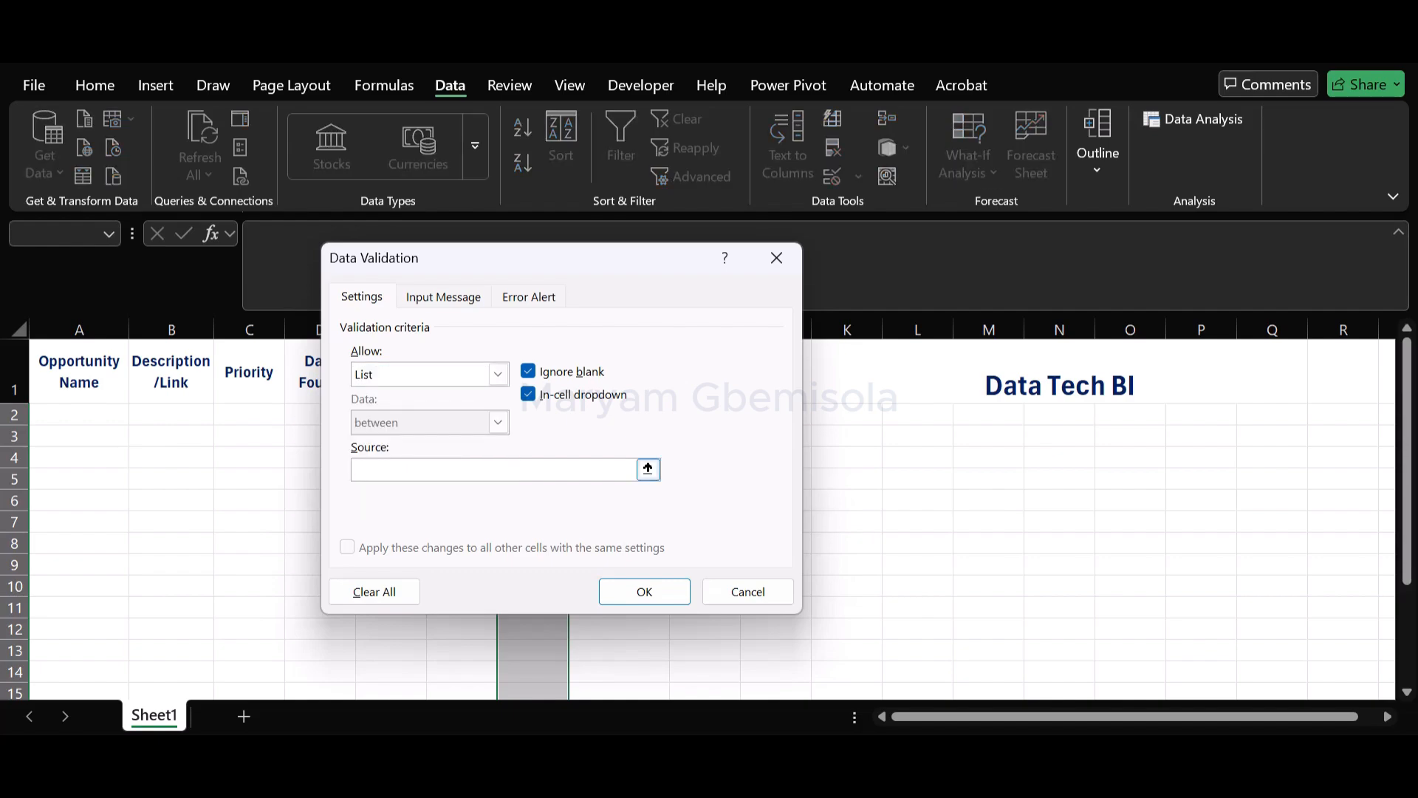
Set the Status list source to Applied, Next Stage, Interview, Rejected, Accepted, apply the rule and check the dropdown in G2
{"action": "type", "text": "Applie"}
{"action": "type", "text": "d"}
{"action": "type", "text": ", Ne"}
{"action": "type", "text": "xt"}
{"action": "type", "text": " Sa"}
{"action": "type", "text": "tage"}
{"action": "type", "text": ",Intervi"}
{"action": "type", "text": "ew"}
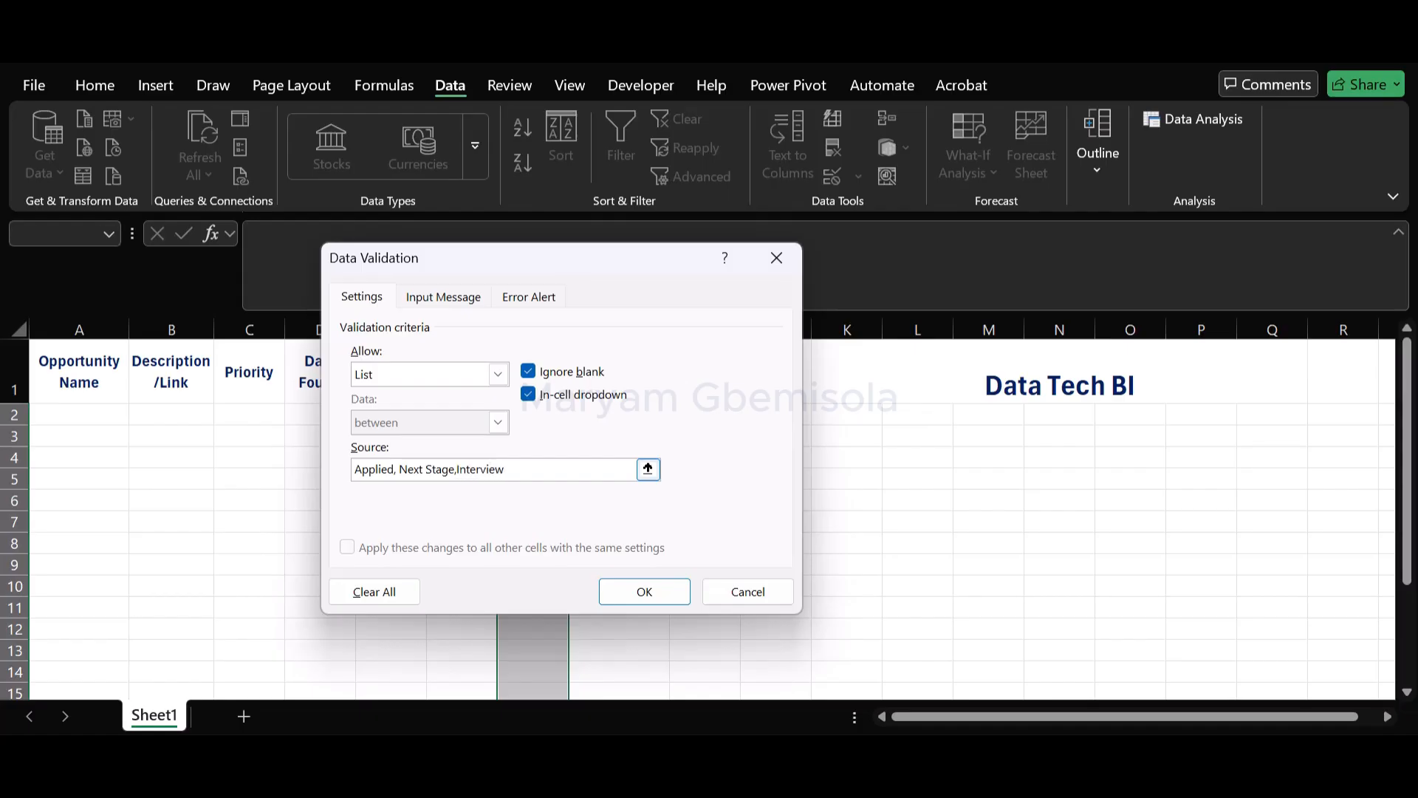
{"action": "type", "text": ",Rejected, Accepted"}
{"action": "left_click", "coordinate": [644, 590]}
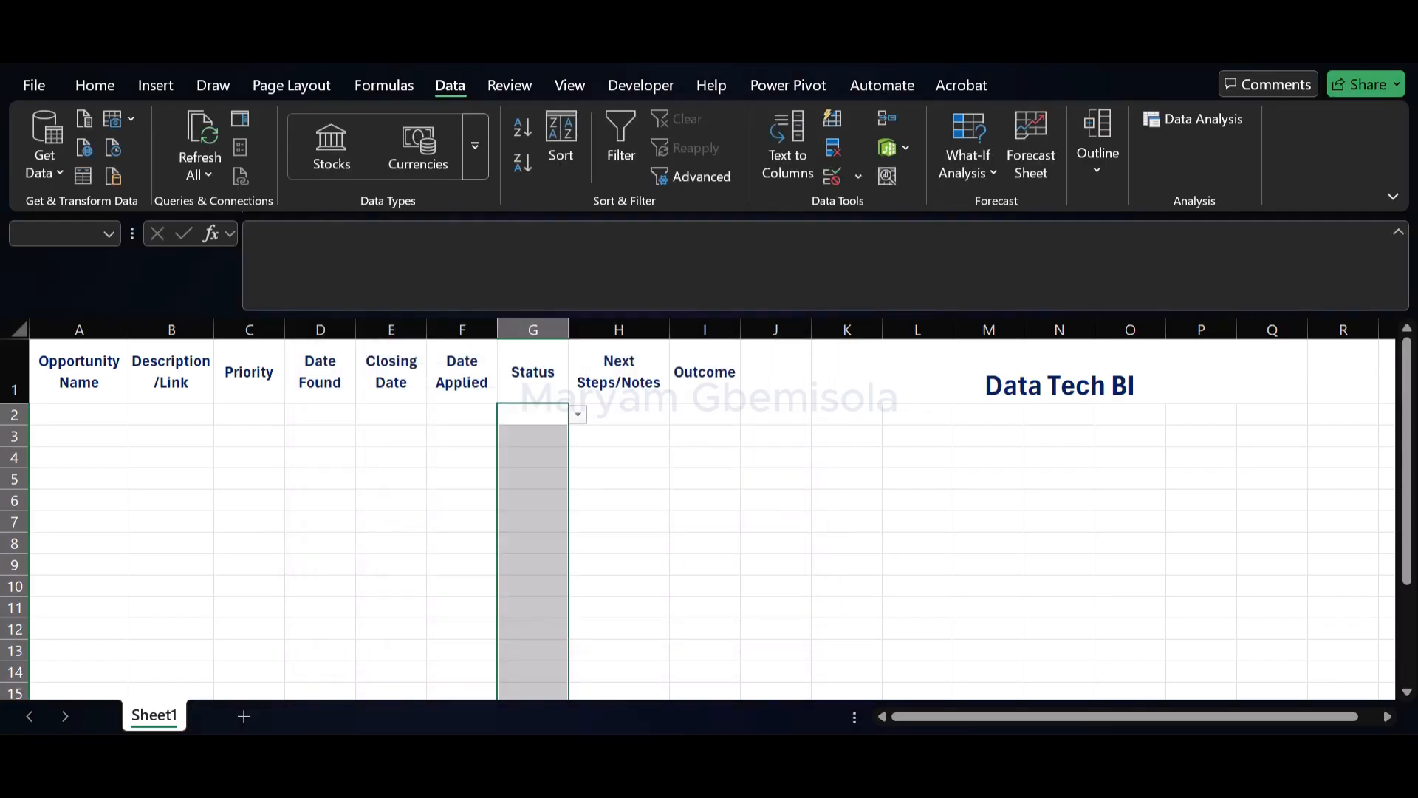
{"action": "left_click", "coordinate": [577, 414]}
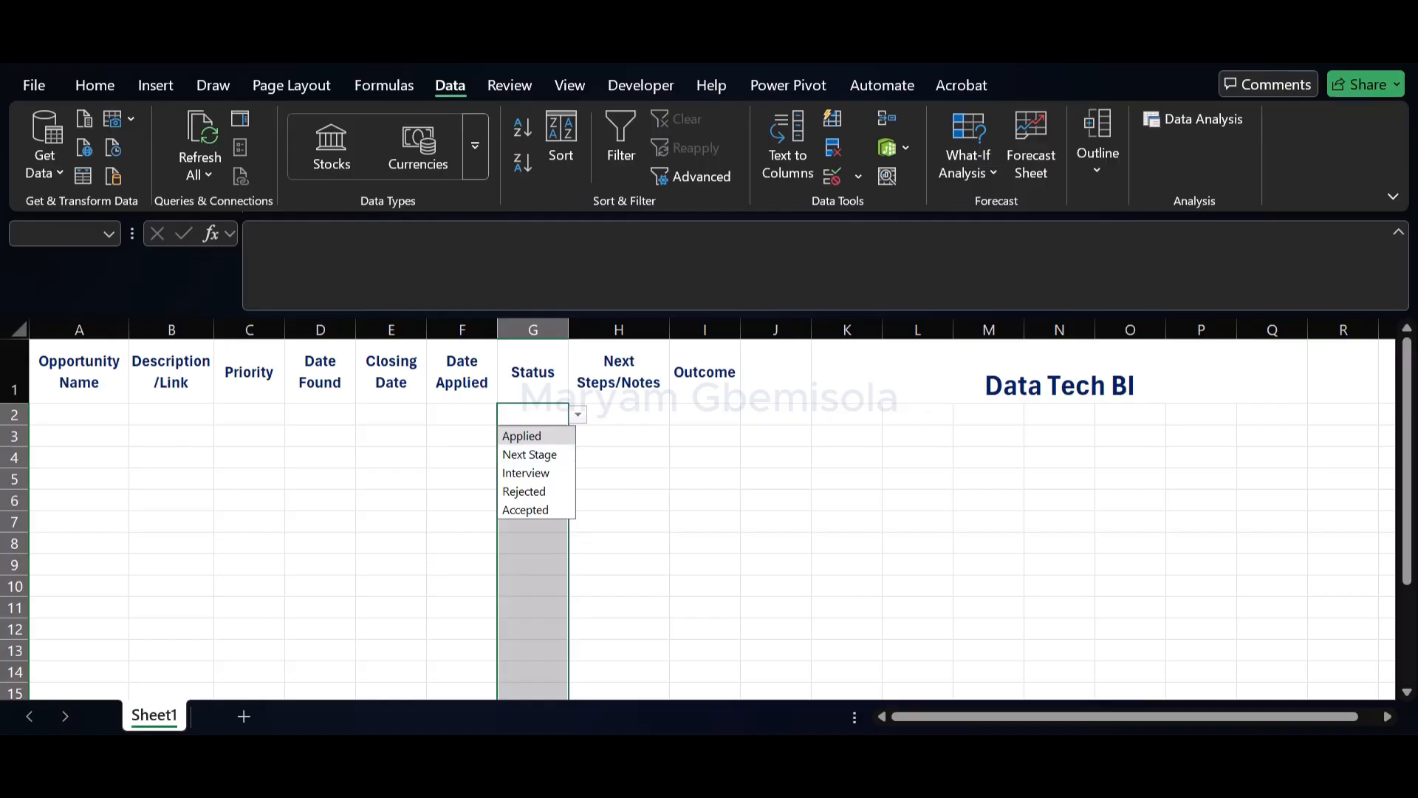
Start a data validation rule of type List for the Outcome cells from I2 down to the end of the column
{"action": "left_click", "coordinate": [704, 414]}
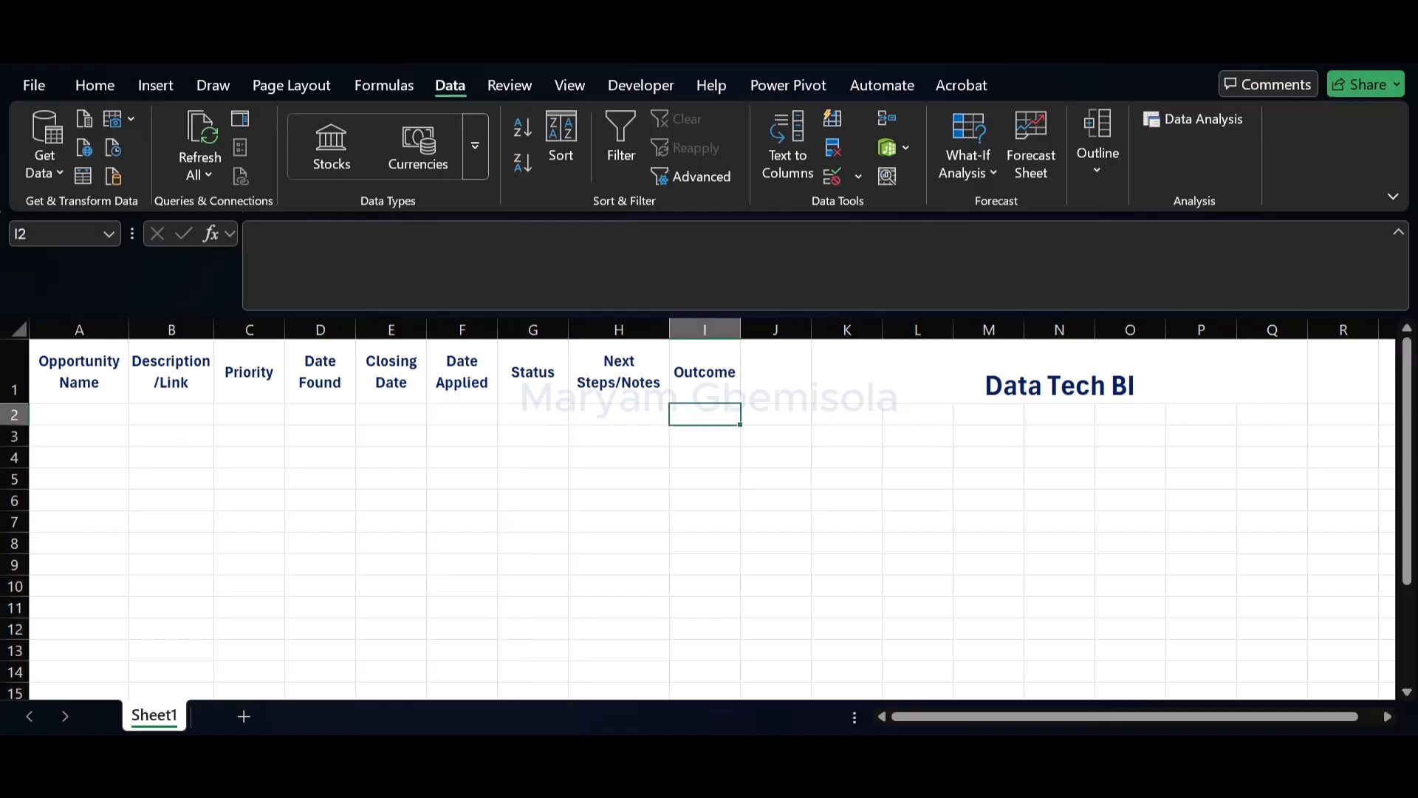
{"action": "key", "text": "ctrl+shift+Down"}
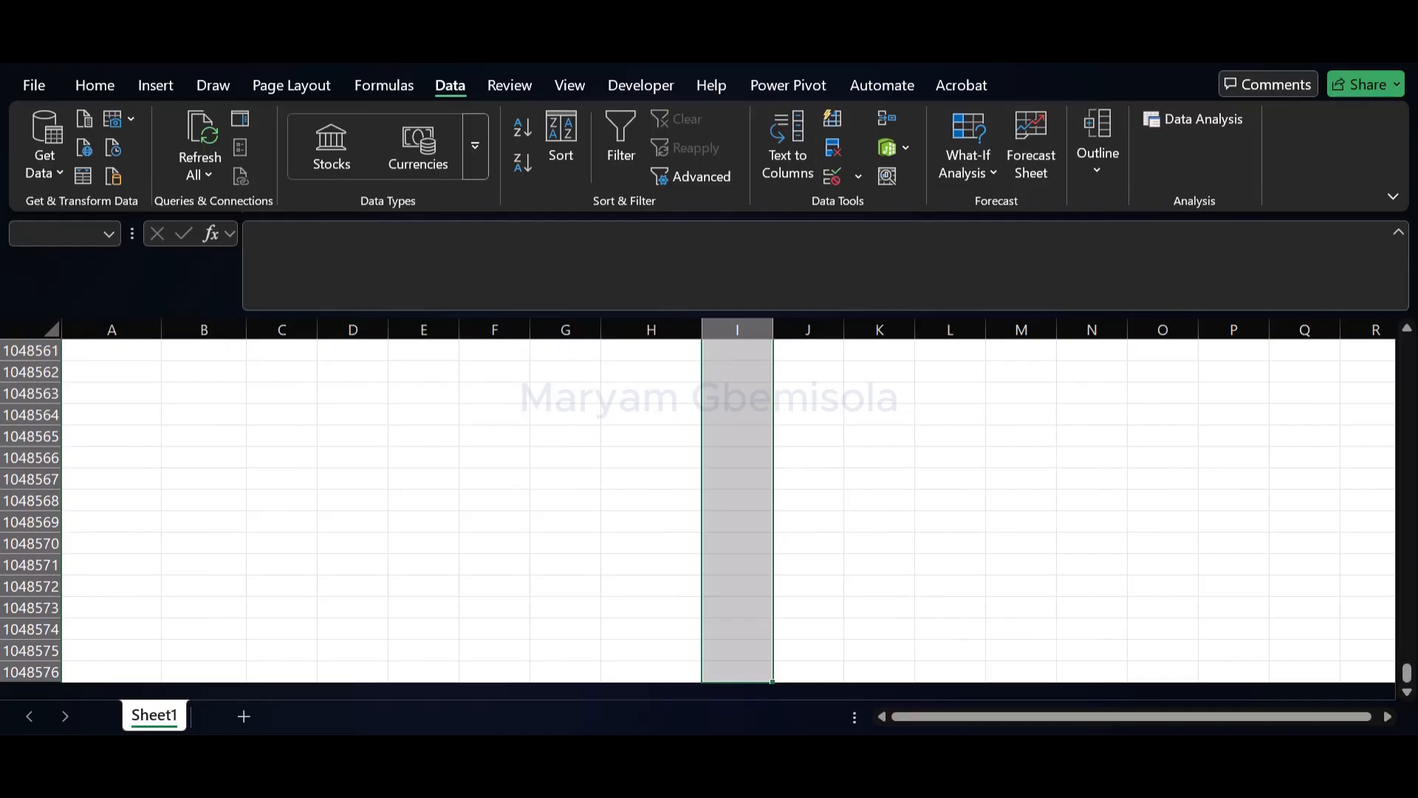
{"action": "left_click", "coordinate": [857, 176]}
{"action": "left_click", "coordinate": [886, 206]}
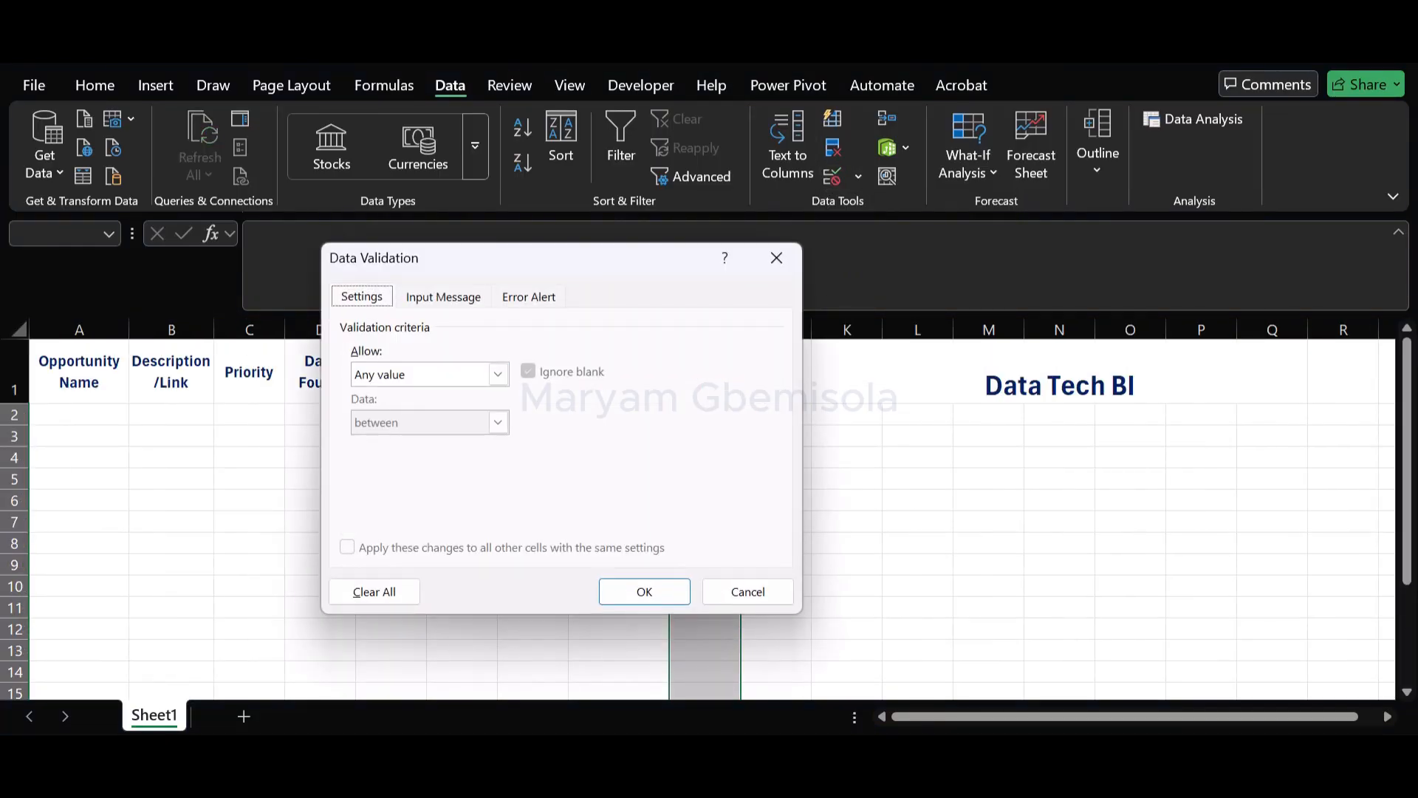
{"action": "left_click", "coordinate": [498, 373]}
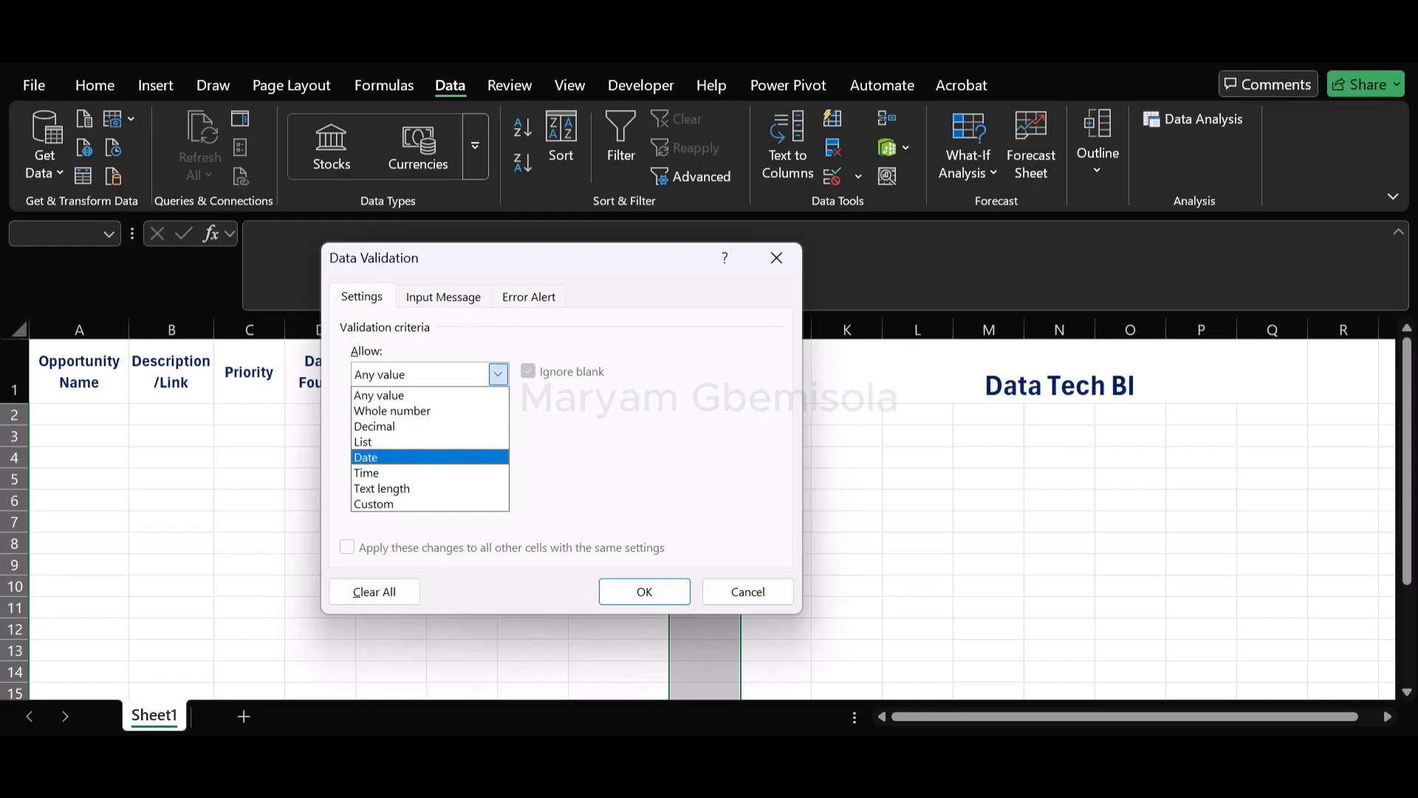
{"action": "left_click", "coordinate": [428, 441]}
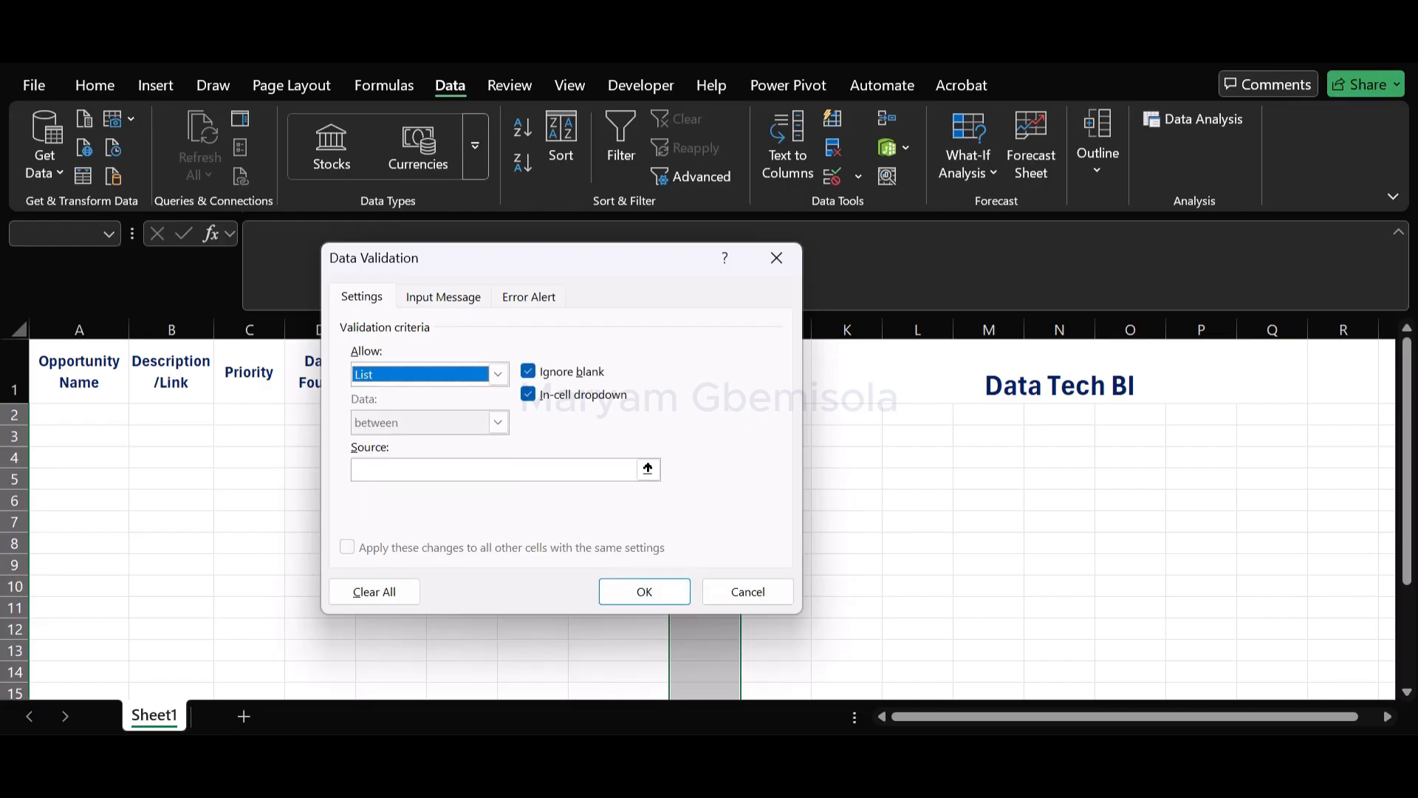
Set the Outcome list source to Accepted, Rejected and apply the validation rule
{"action": "left_click", "coordinate": [495, 469]}
{"action": "type", "text": "A"}
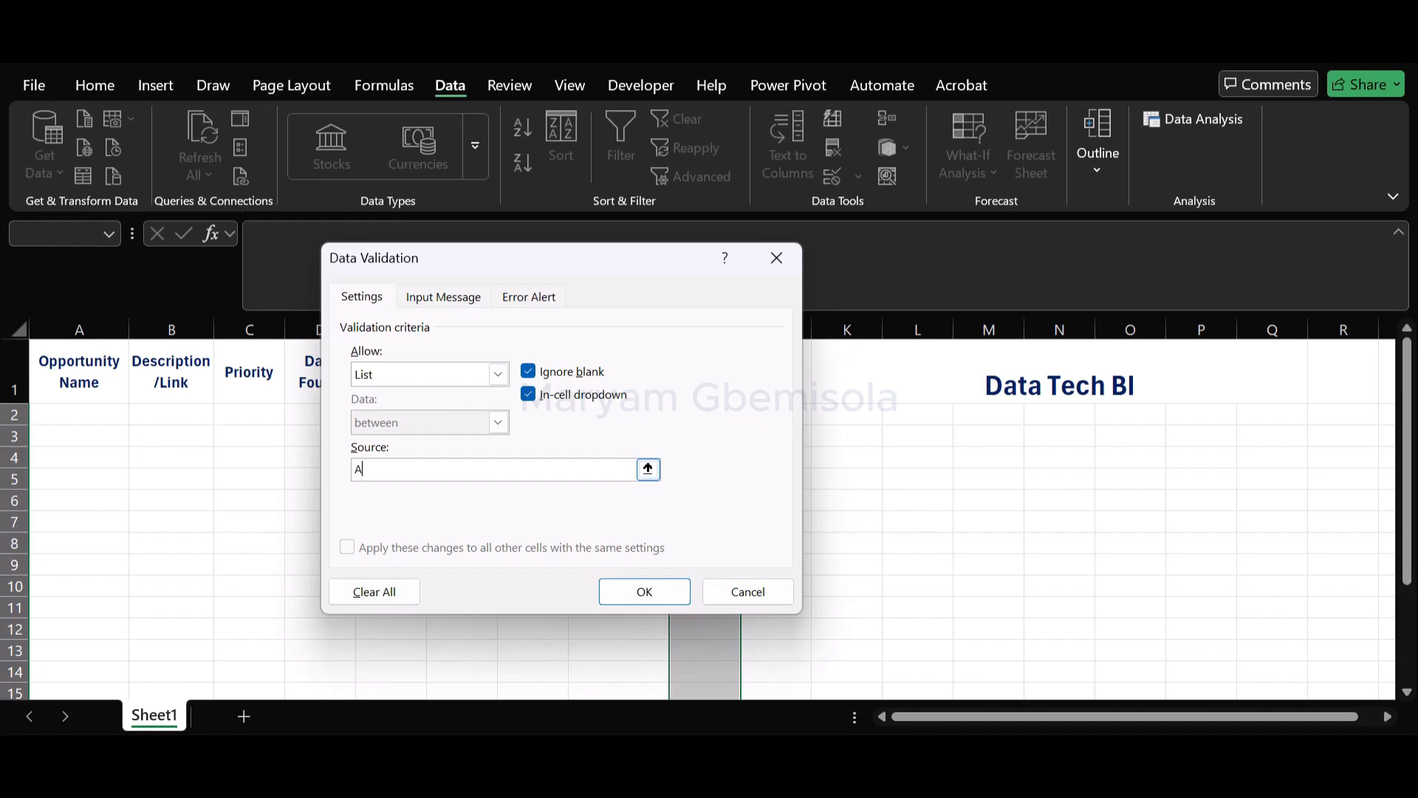
{"action": "type", "text": "cc"}
{"action": "type", "text": "epted, Rejected"}
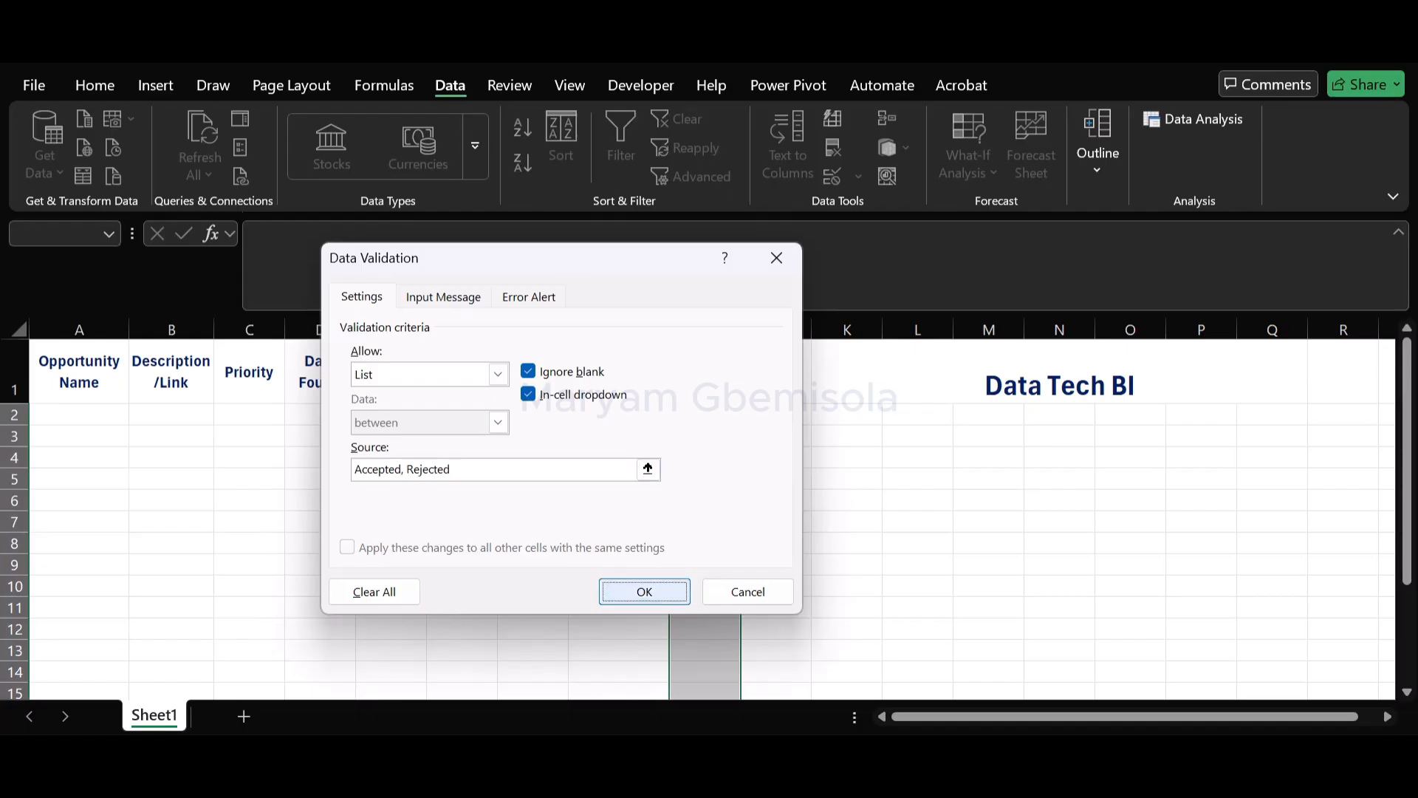
{"action": "key", "text": "Return"}
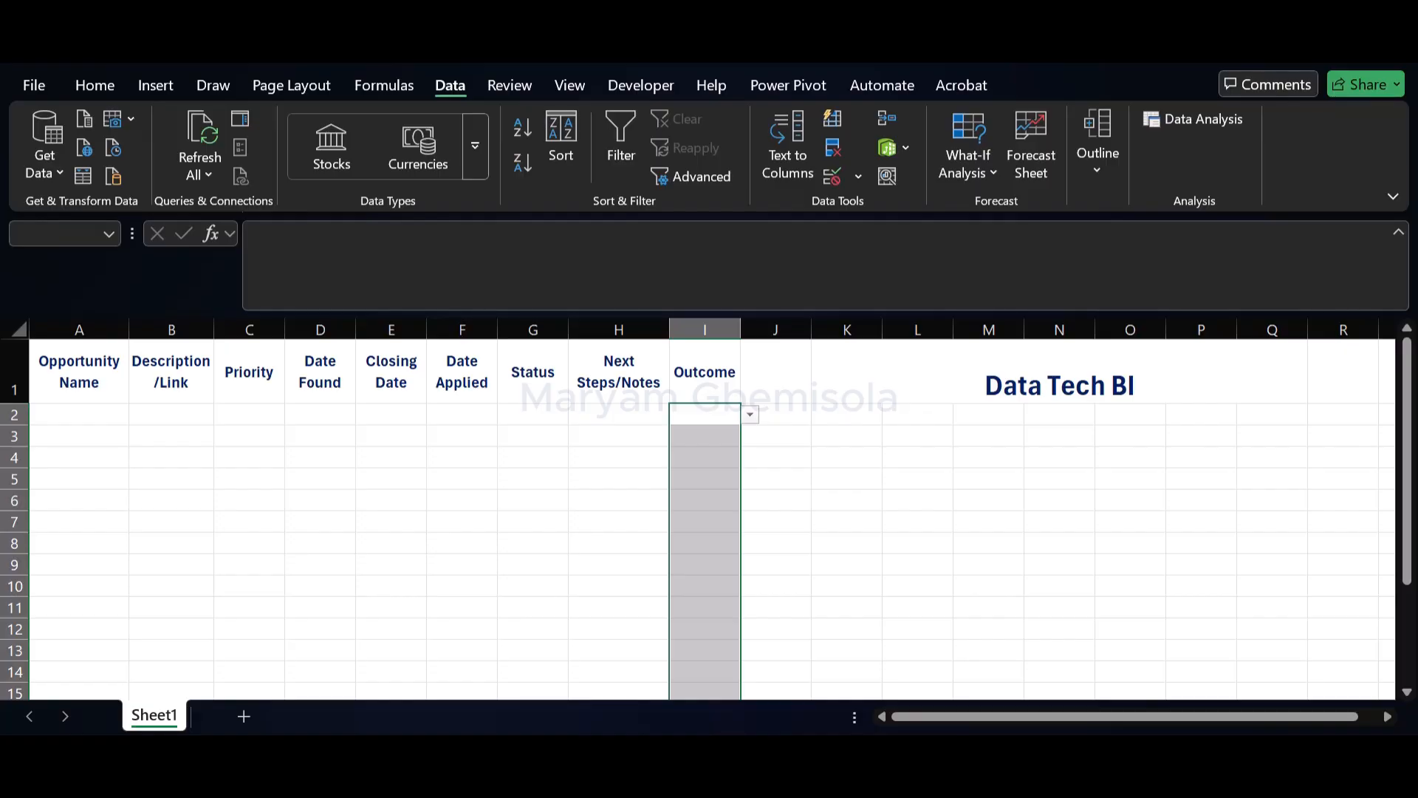
Enter Scholarship as the opportunity name in cell A2
{"action": "left_click", "coordinate": [79, 414]}
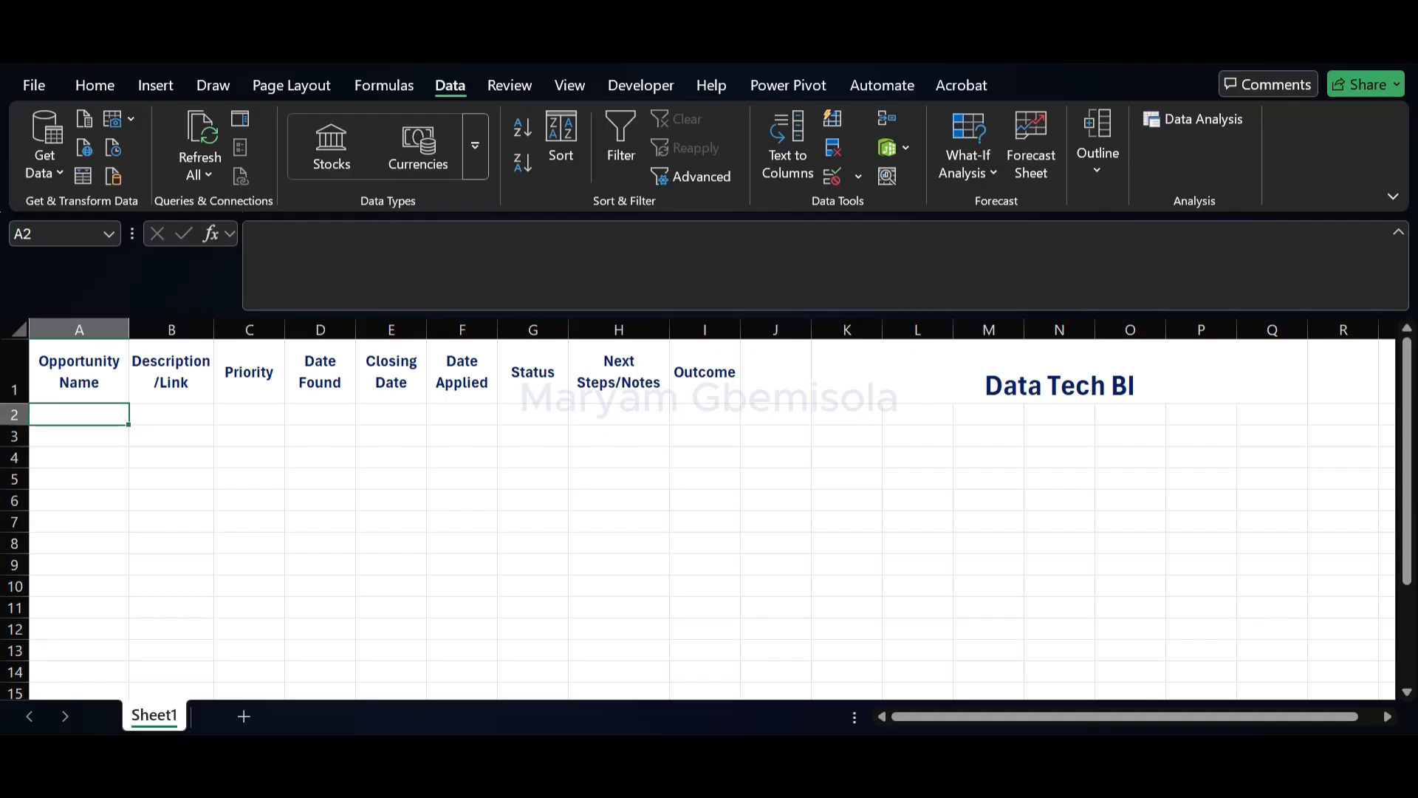
{"action": "type", "text": "Sc"}
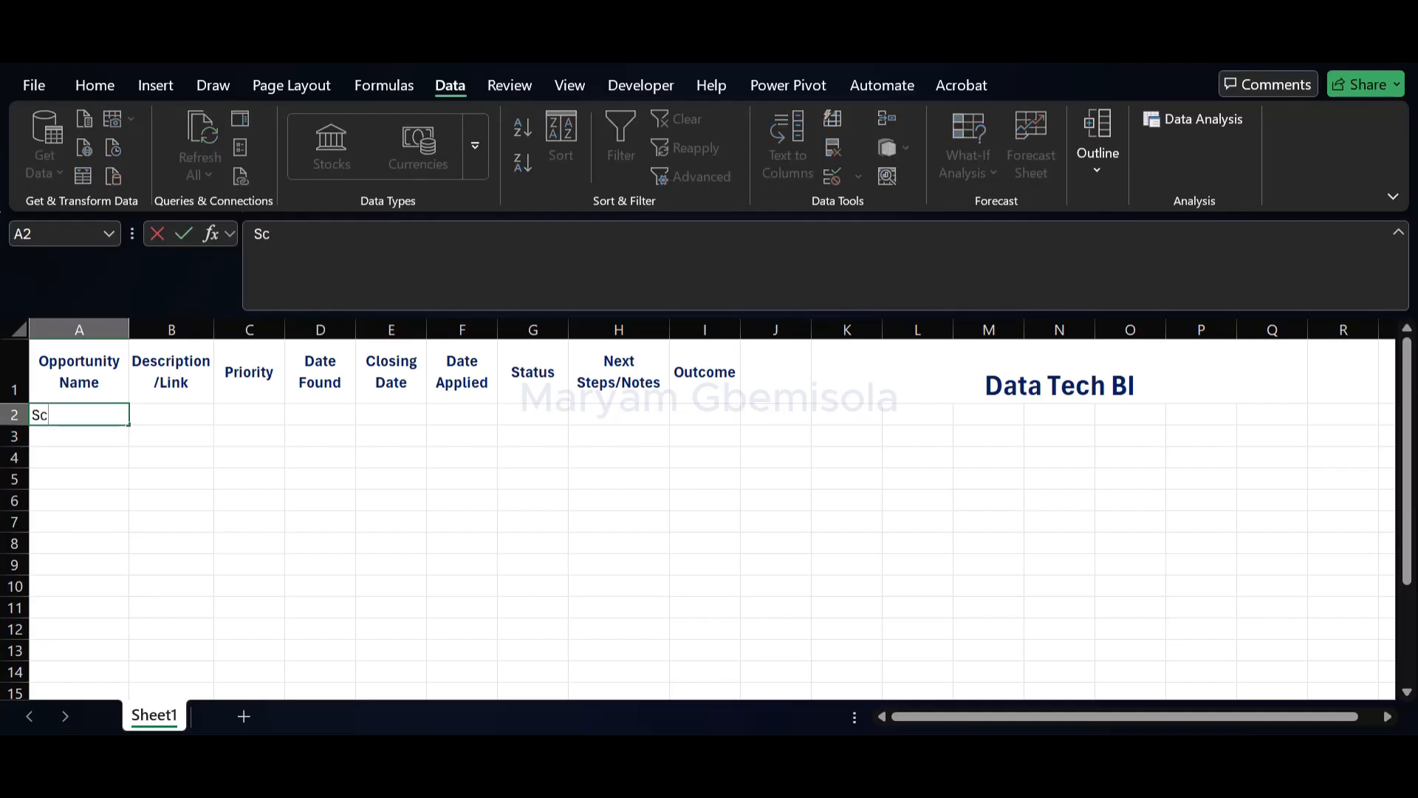
{"action": "type", "text": "holarship"}
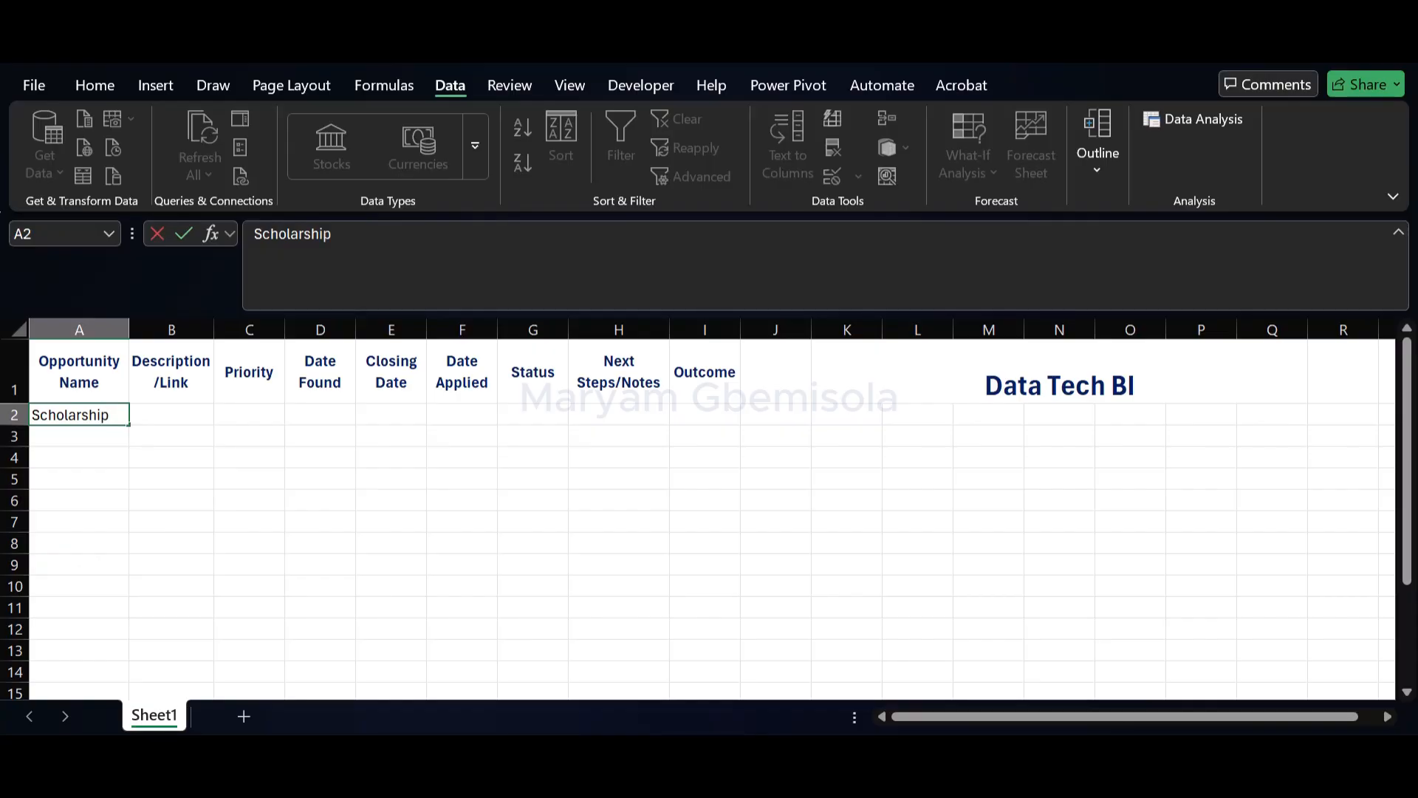
{"action": "key", "text": "Tab"}
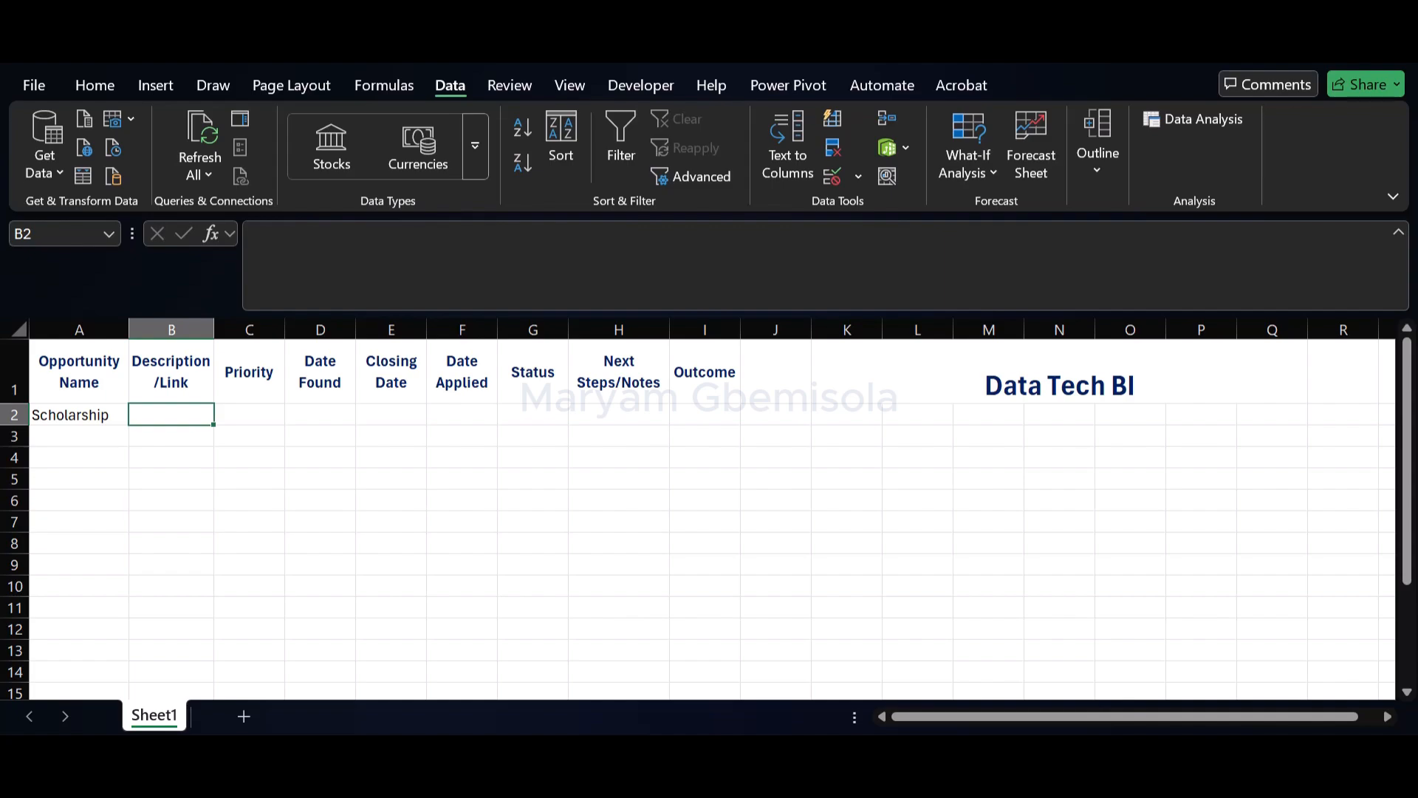
Set the Priority of the Scholarship entry in C2 to High, leaving its description blank
{"action": "key", "text": "Tab"}
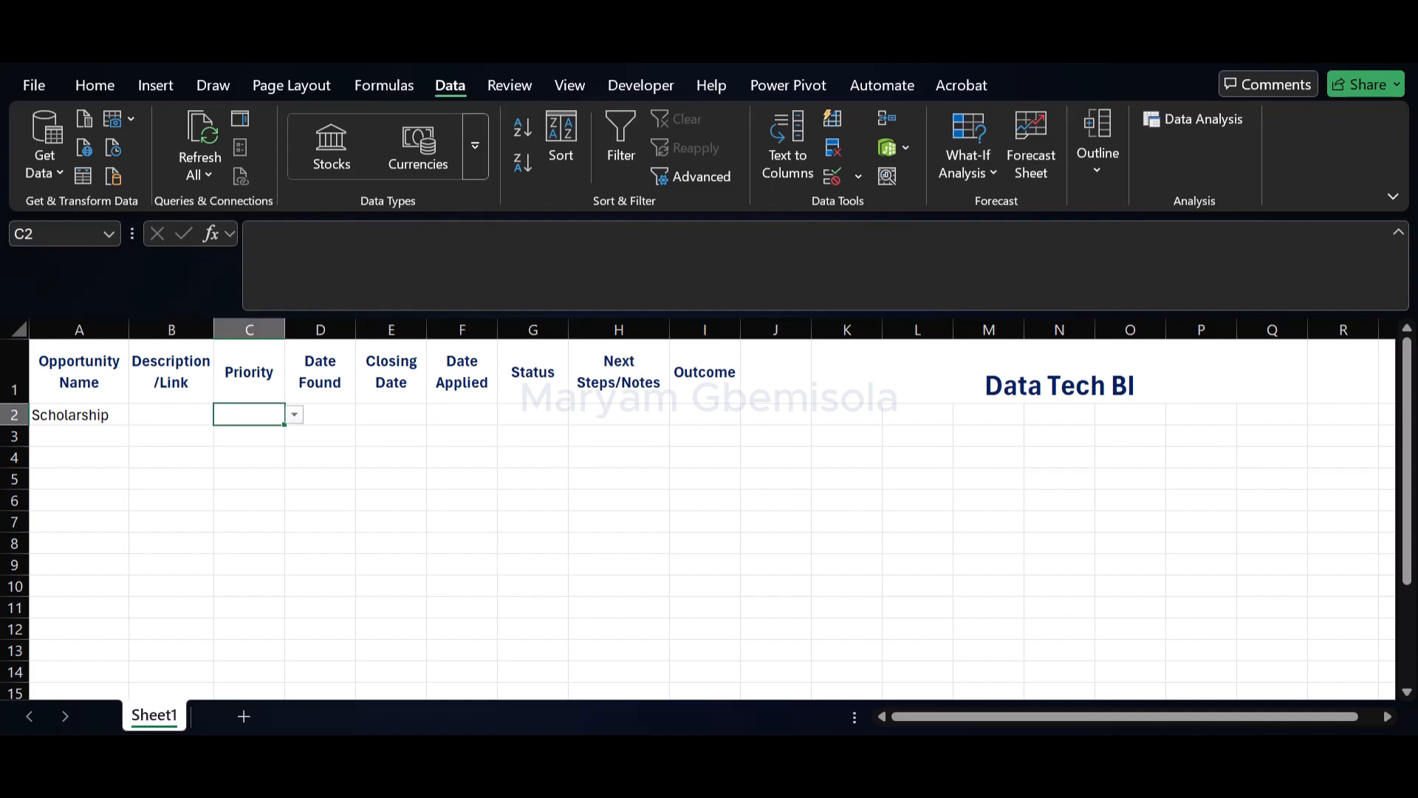
{"action": "key", "text": "alt+Down"}
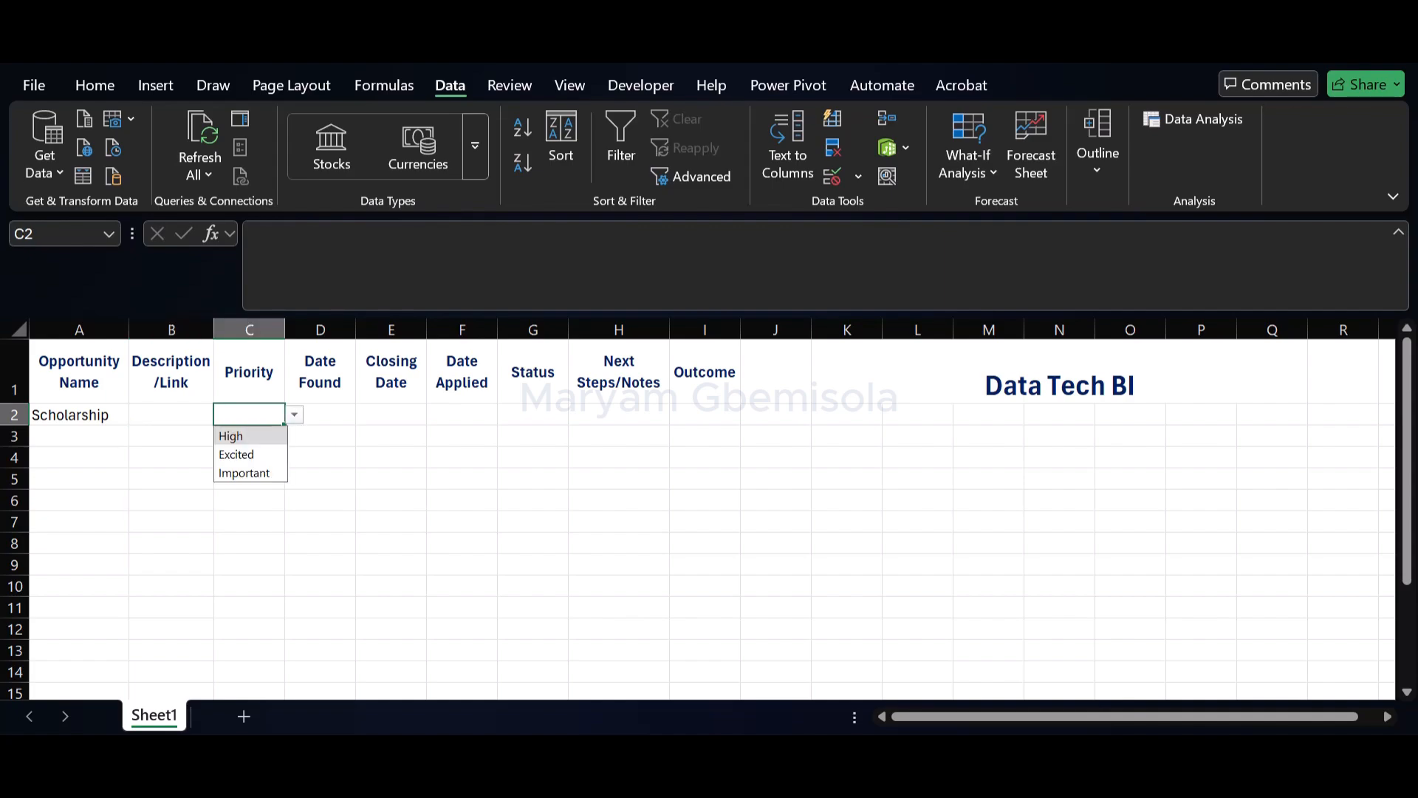
{"action": "key", "text": "Down"}
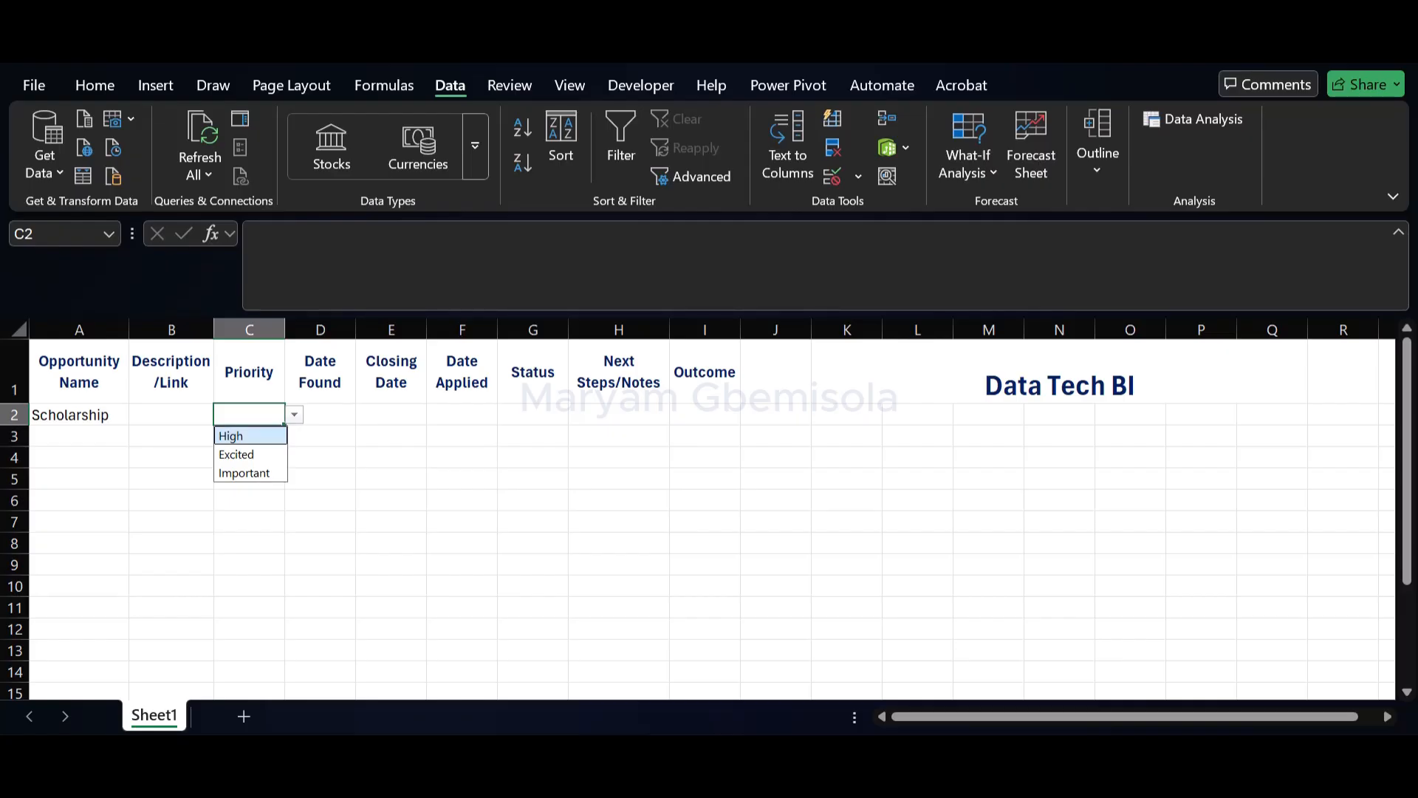
{"action": "key", "text": "Return"}
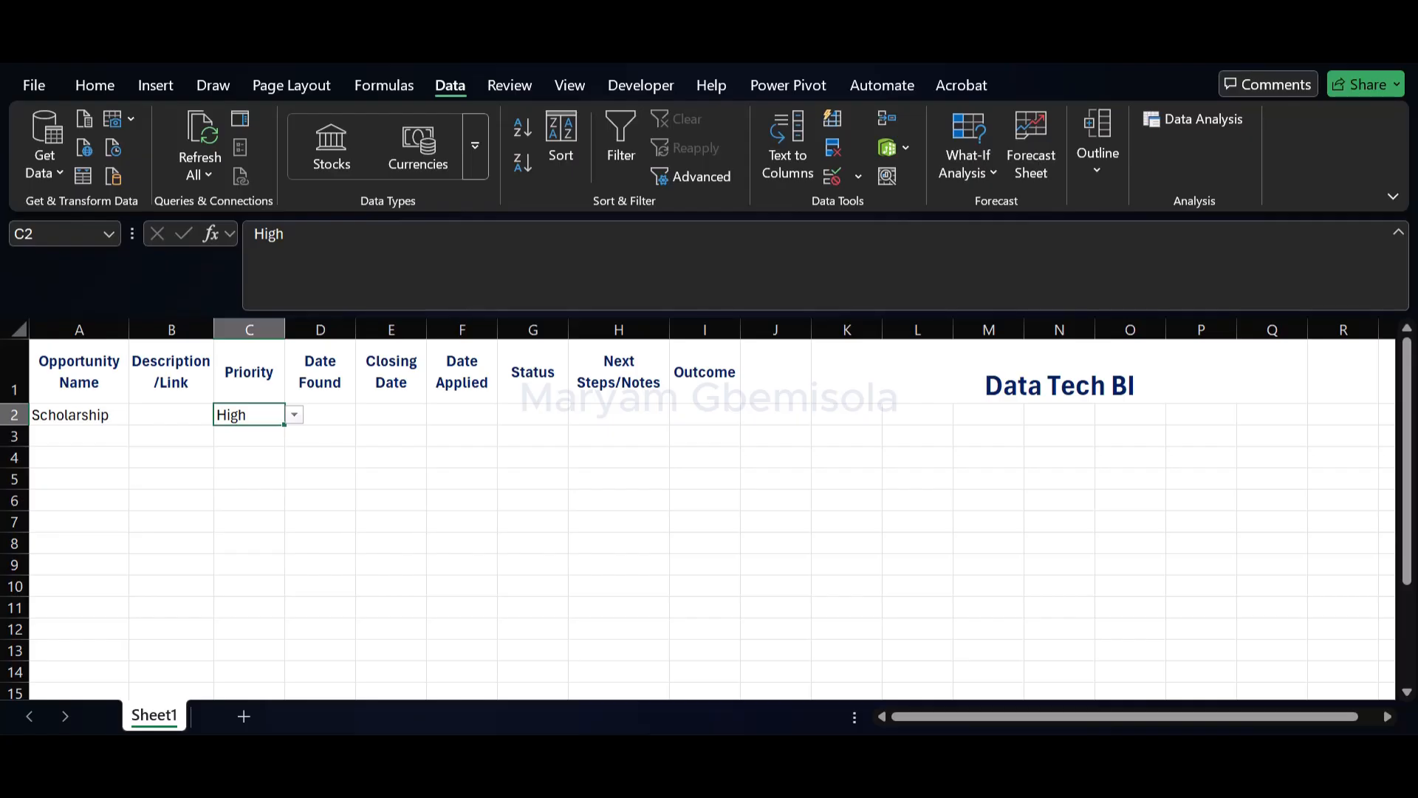
Set the Status of the Scholarship entry in G2 to Applied and update it to Next Stage
{"action": "left_click", "coordinate": [532, 414]}
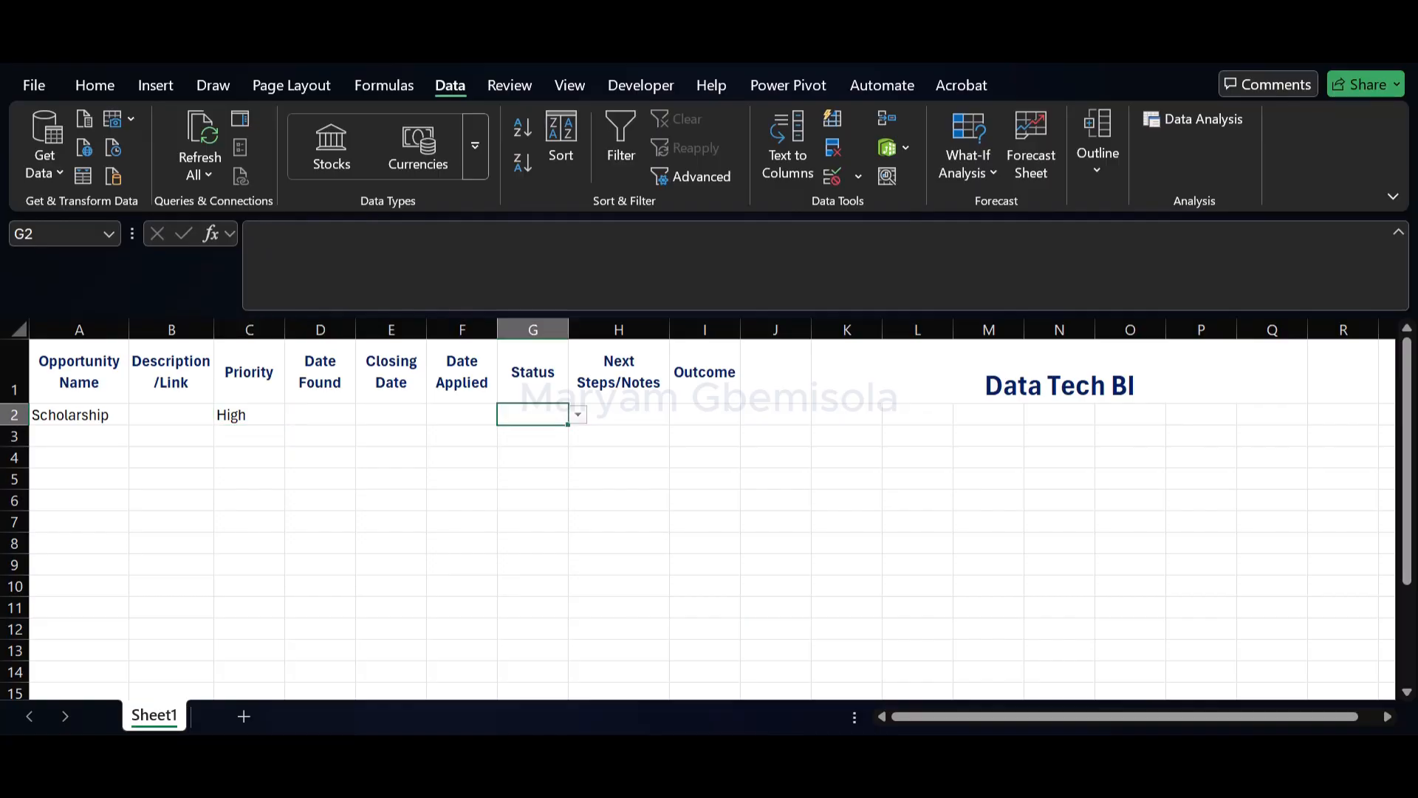
{"action": "key", "text": "alt+Down"}
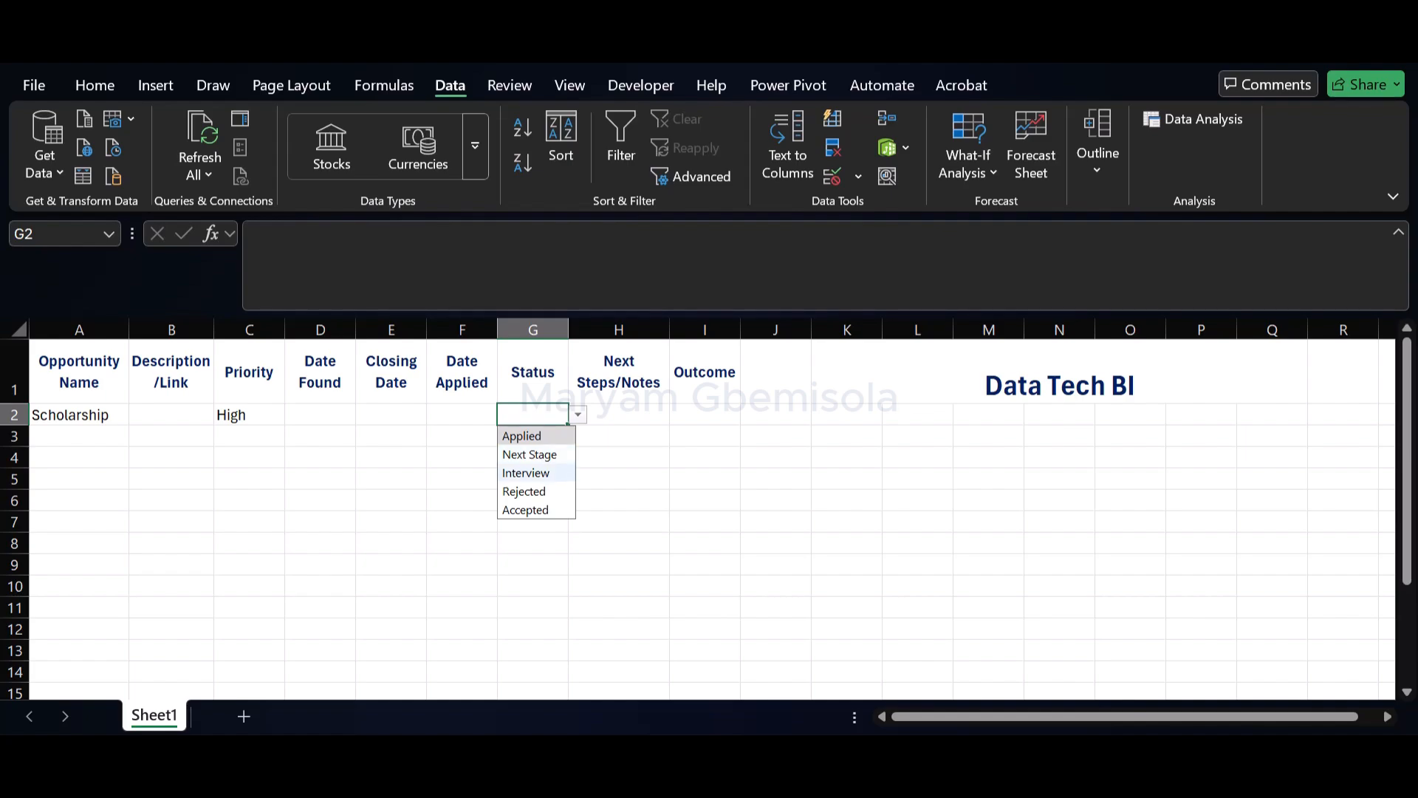
{"action": "key", "text": "Escape"}
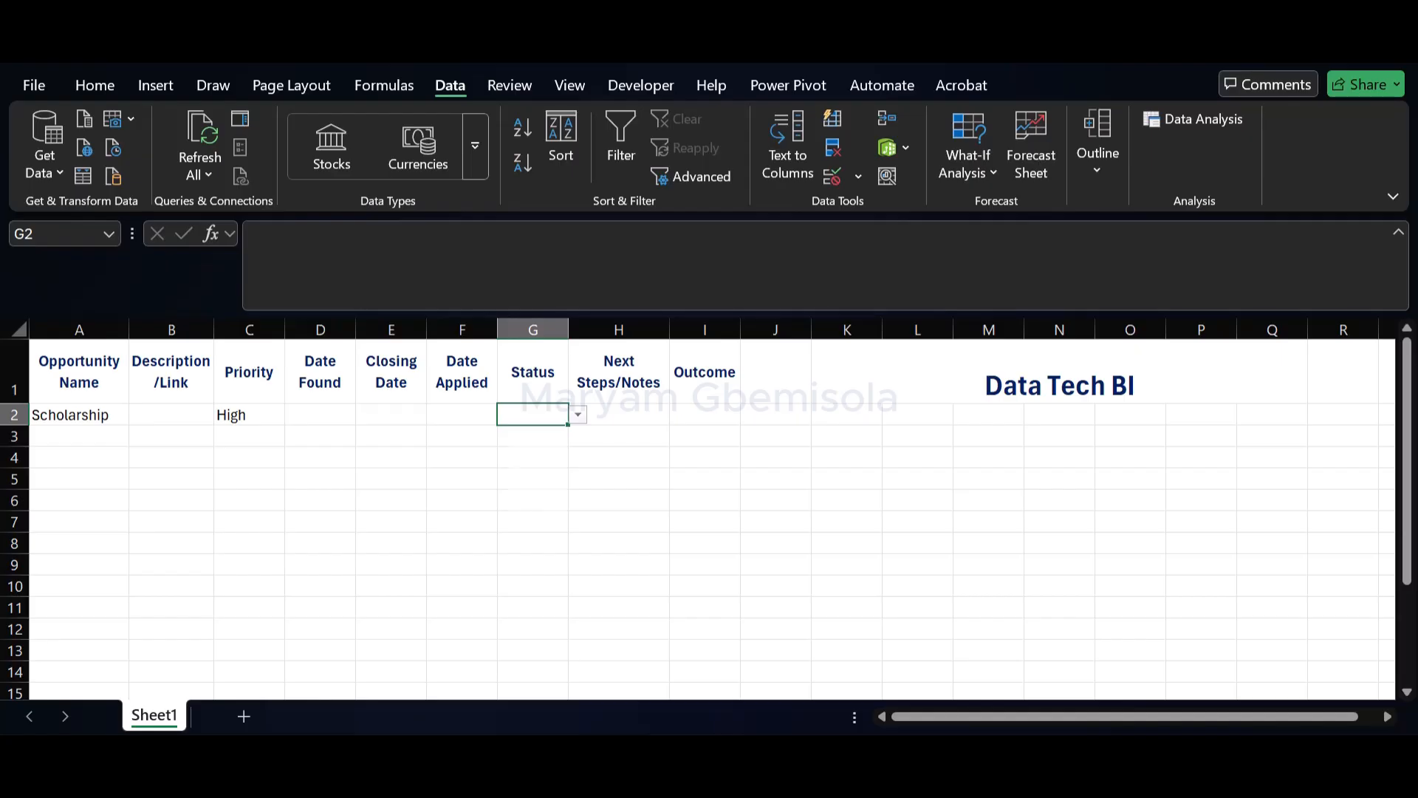
{"action": "key", "text": "alt+Down"}
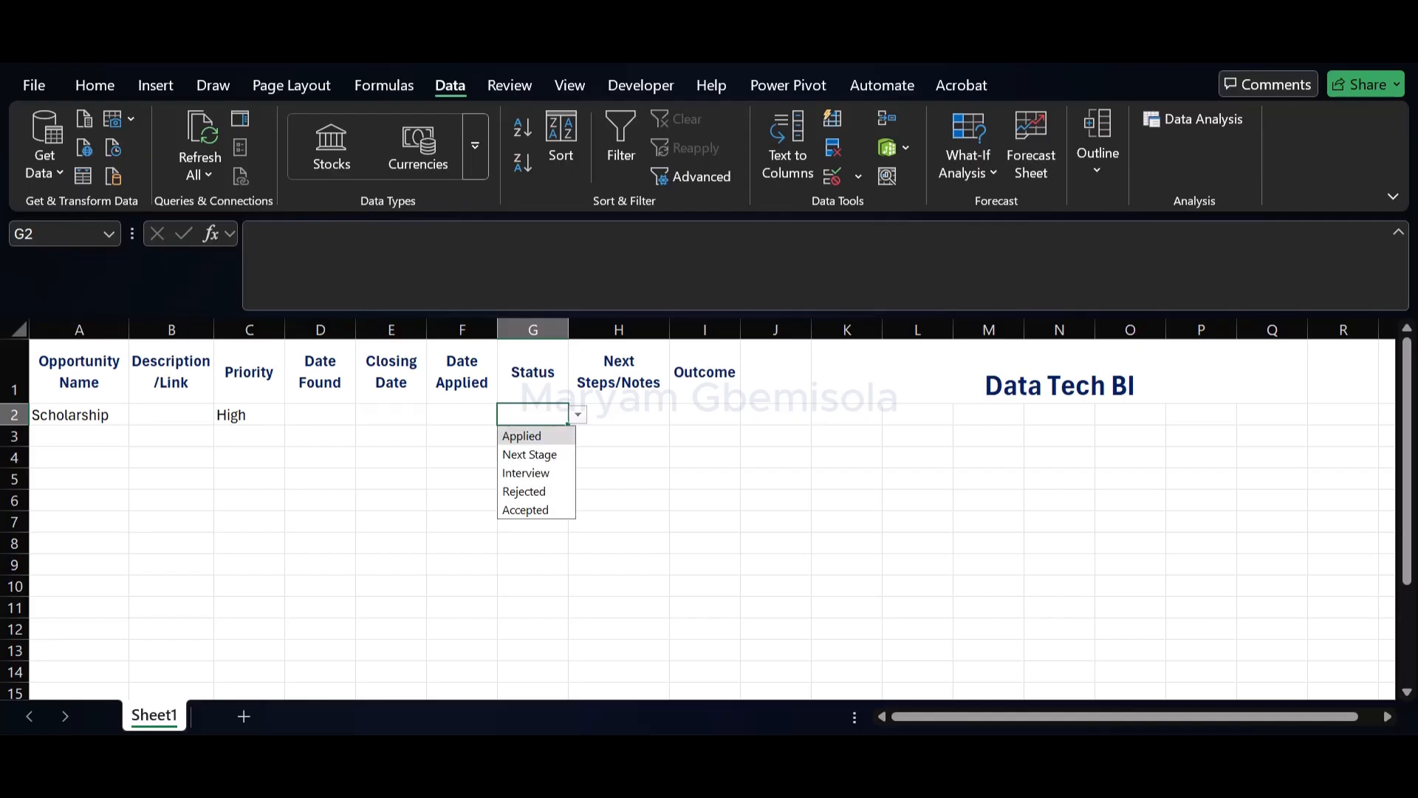
{"action": "key", "text": "Return"}
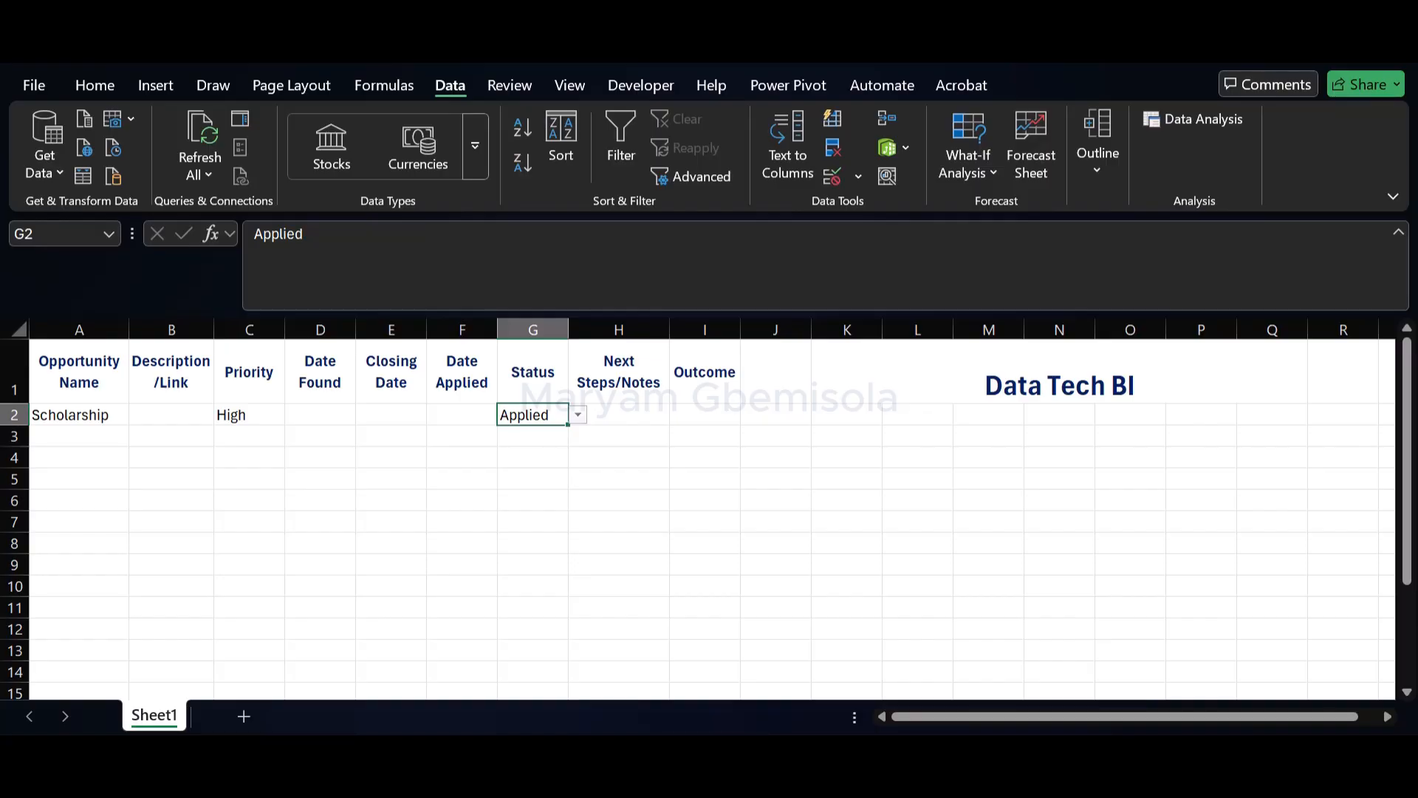
{"action": "key", "text": "alt+Down"}
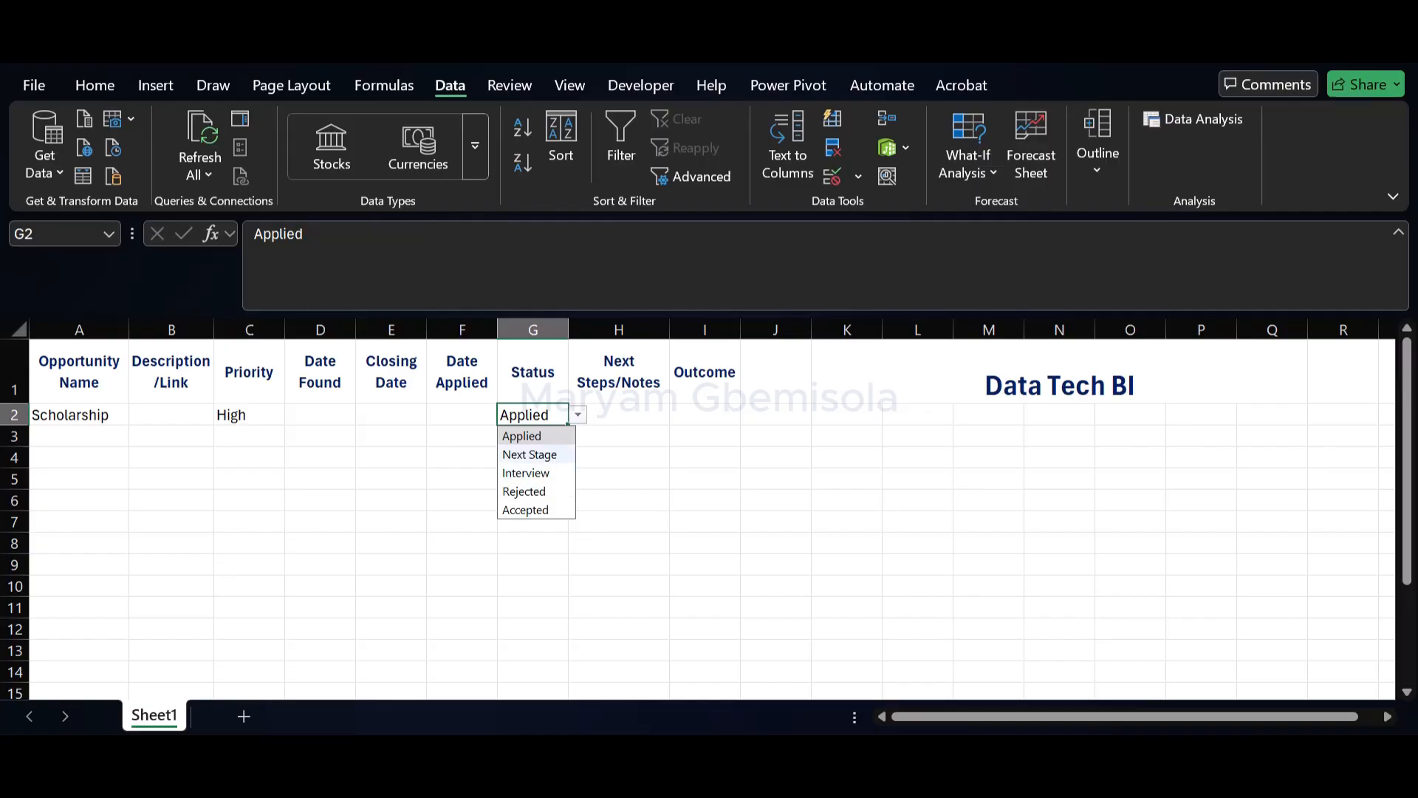
{"action": "left_click", "coordinate": [530, 454]}
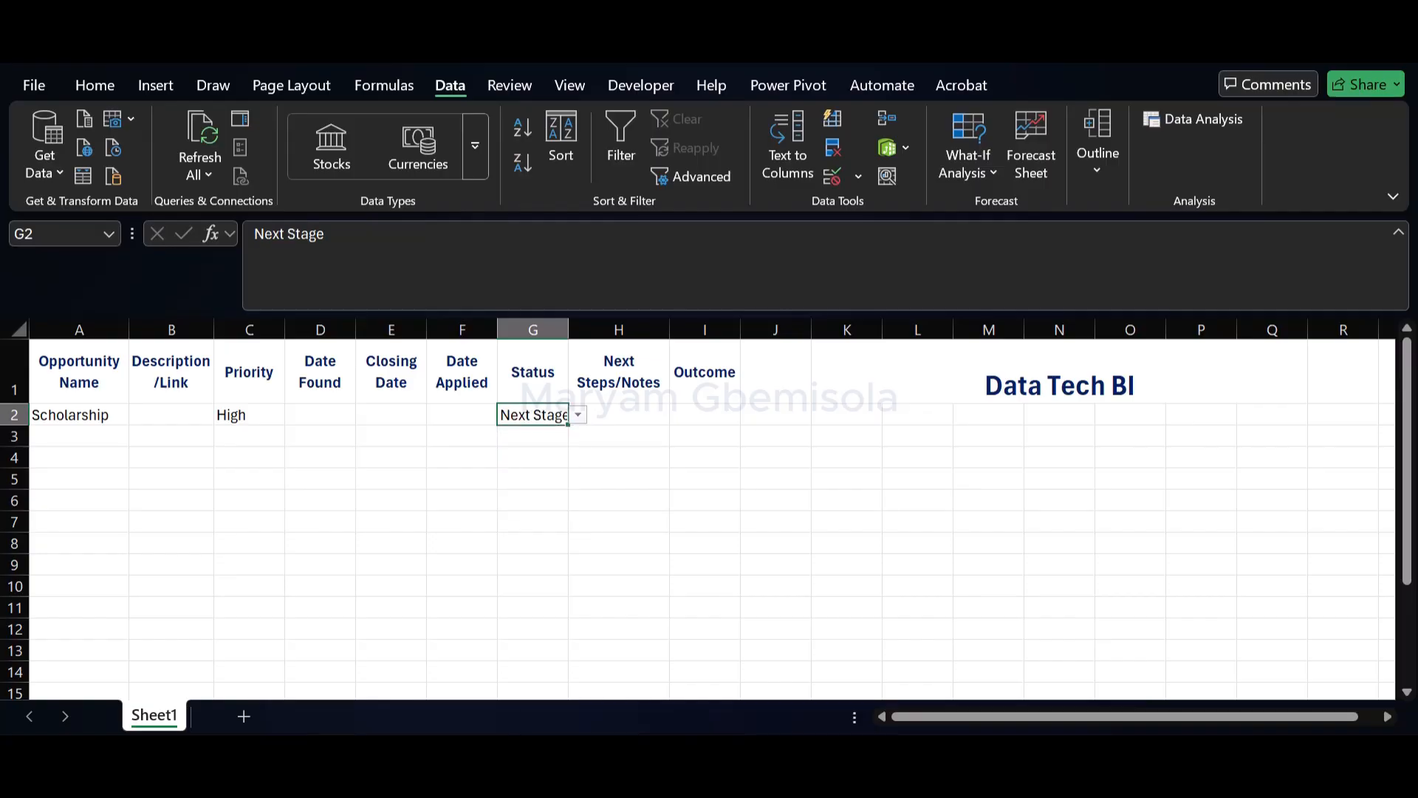
Open the list of Outcome choices for the Scholarship entry in I2
{"action": "left_click", "coordinate": [705, 414]}
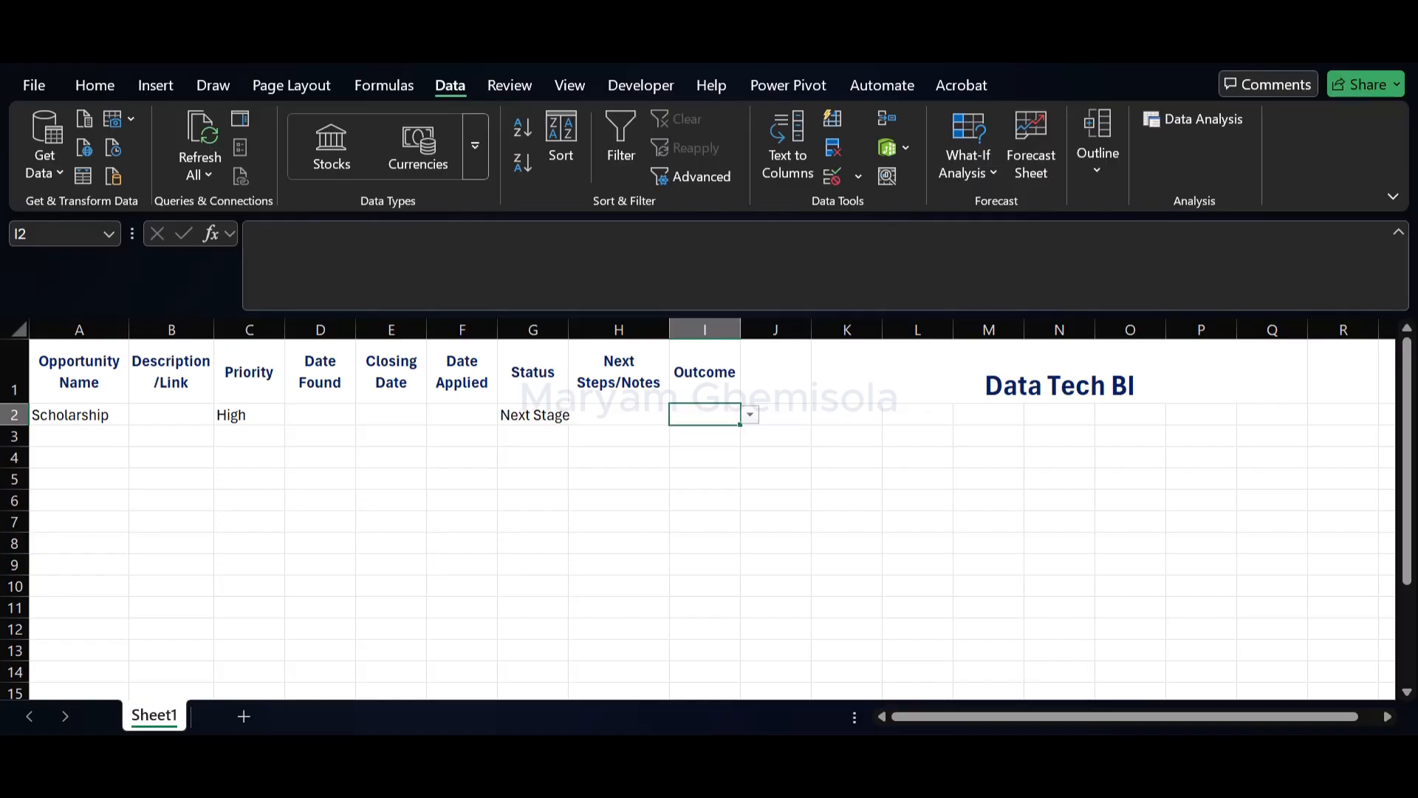
{"action": "left_click", "coordinate": [749, 415]}
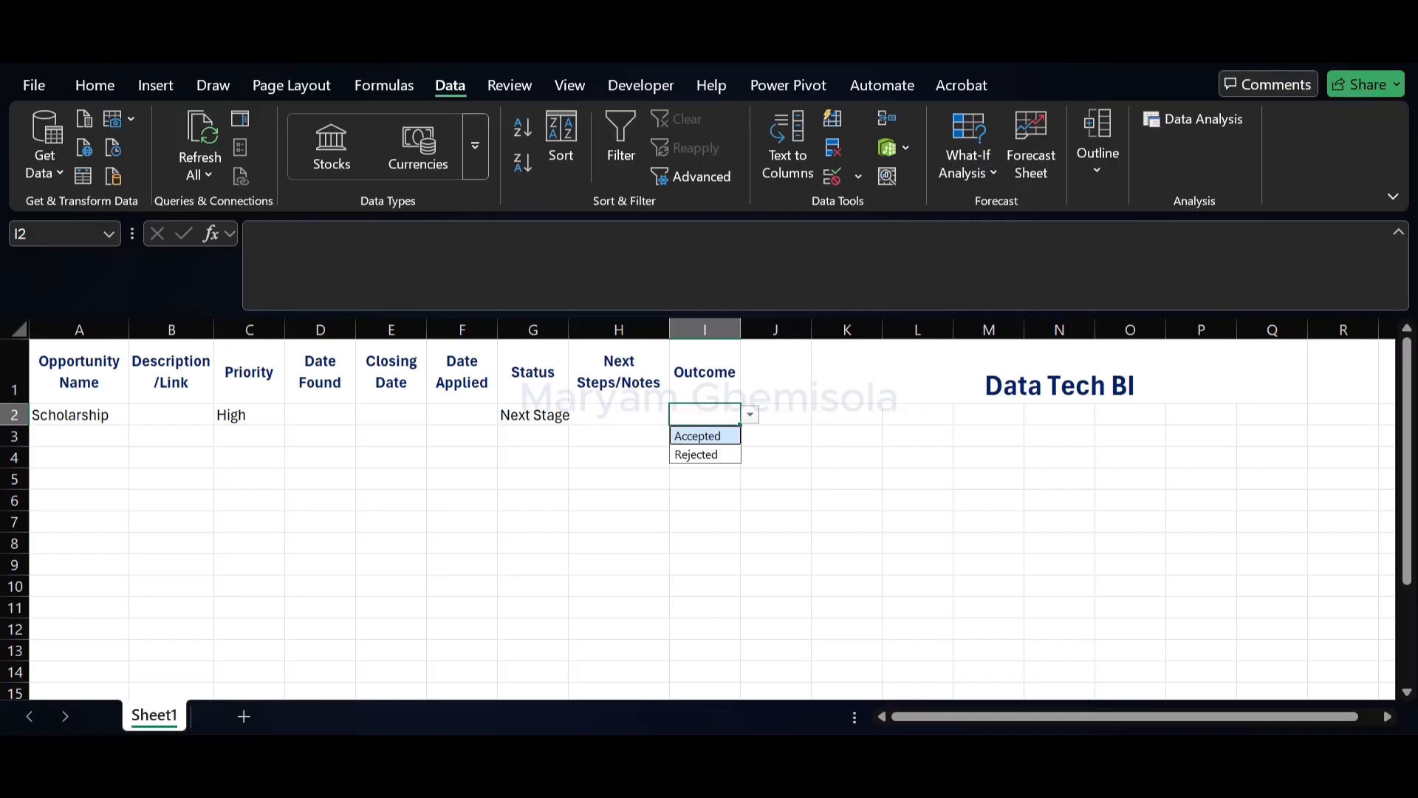